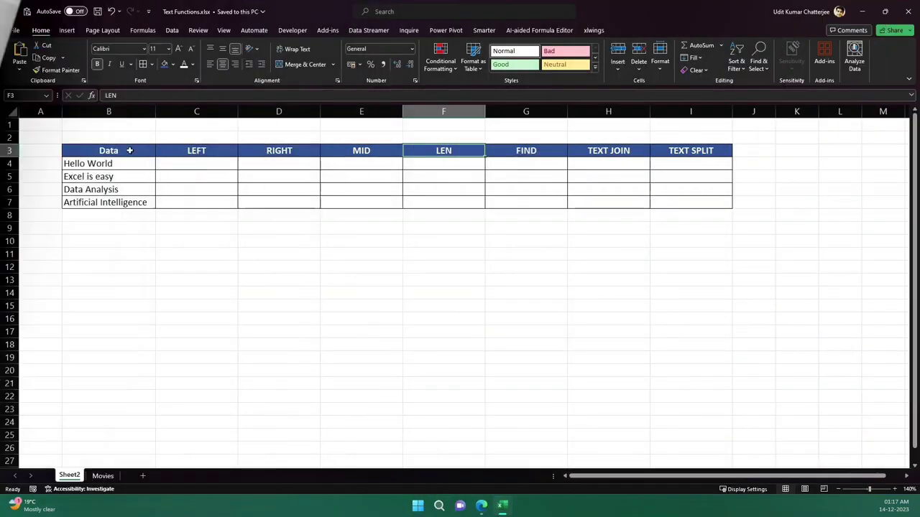
Examine the sample texts in the Data column and the function names in the table's header row.
{"action": "left_click_drag", "start_coordinate": [130, 150], "coordinate": [134, 201]}
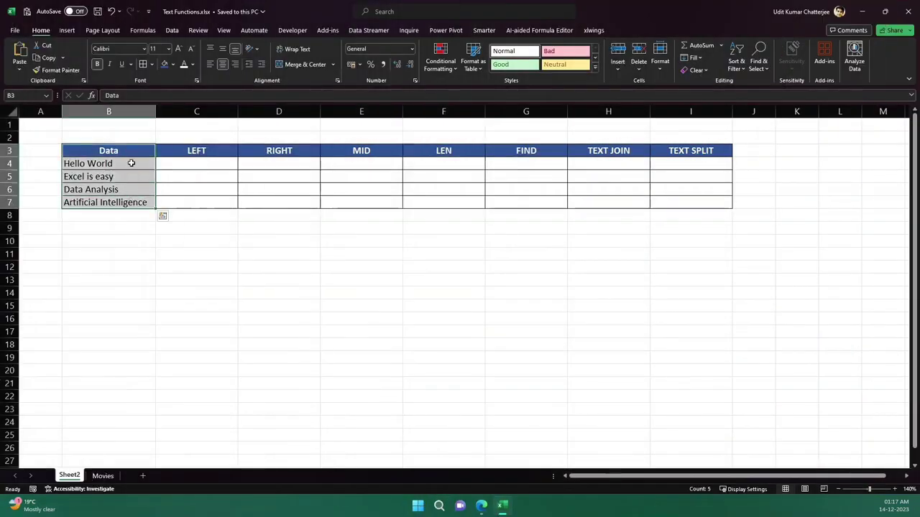
{"action": "left_click", "coordinate": [127, 257]}
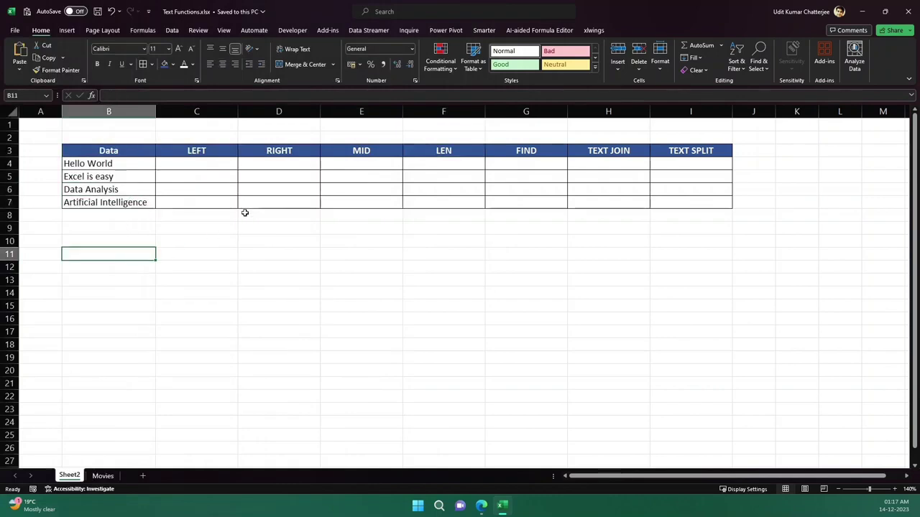
{"action": "left_click_drag", "start_coordinate": [212, 151], "coordinate": [548, 151]}
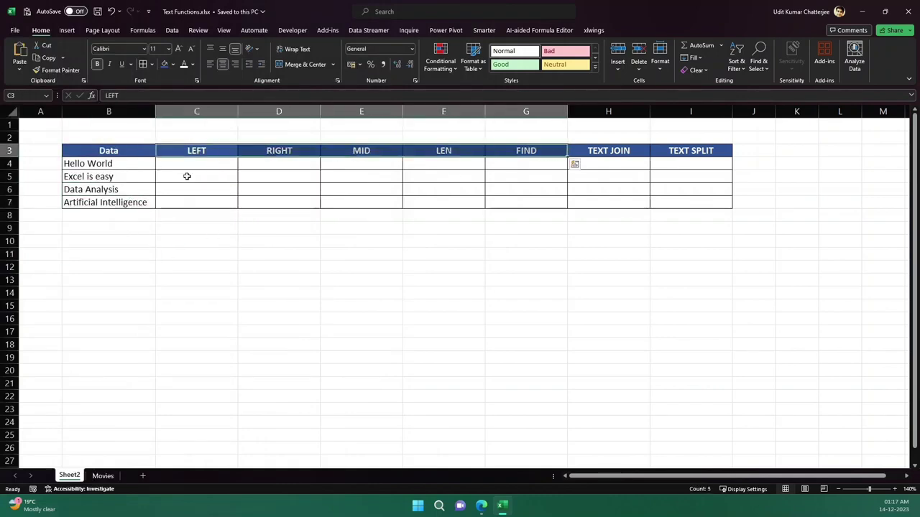
{"action": "left_click", "coordinate": [187, 163]}
{"action": "left_click", "coordinate": [197, 214]}
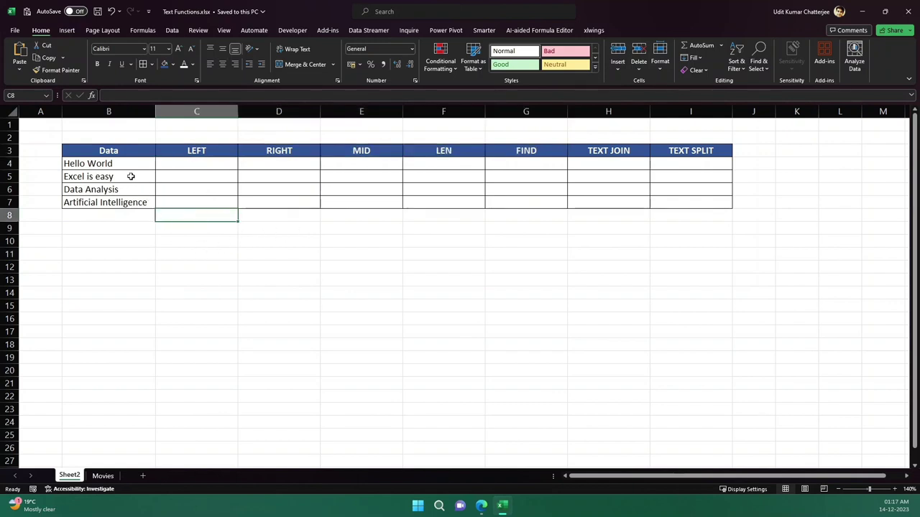
{"action": "left_click", "coordinate": [195, 279]}
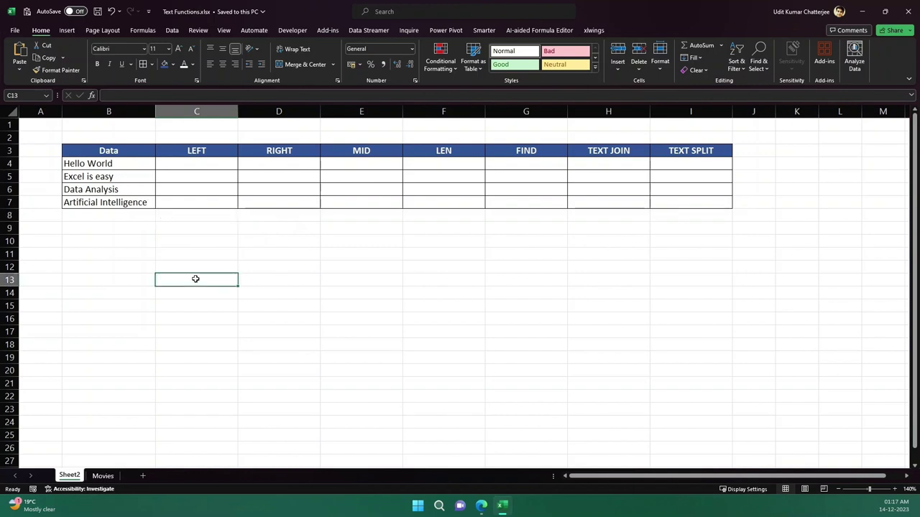
{"action": "left_click", "coordinate": [123, 162]}
{"action": "left_click", "coordinate": [130, 178]}
{"action": "left_click", "coordinate": [128, 201]}
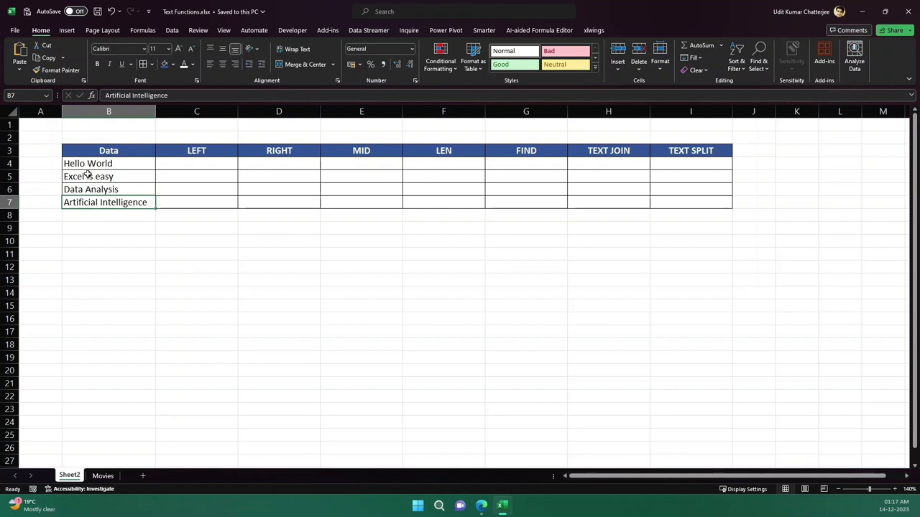
Enter the formula =LEFT(B4, 1) in cell C4 to extract the first character of the text in B4.
{"action": "left_click", "coordinate": [182, 164]}
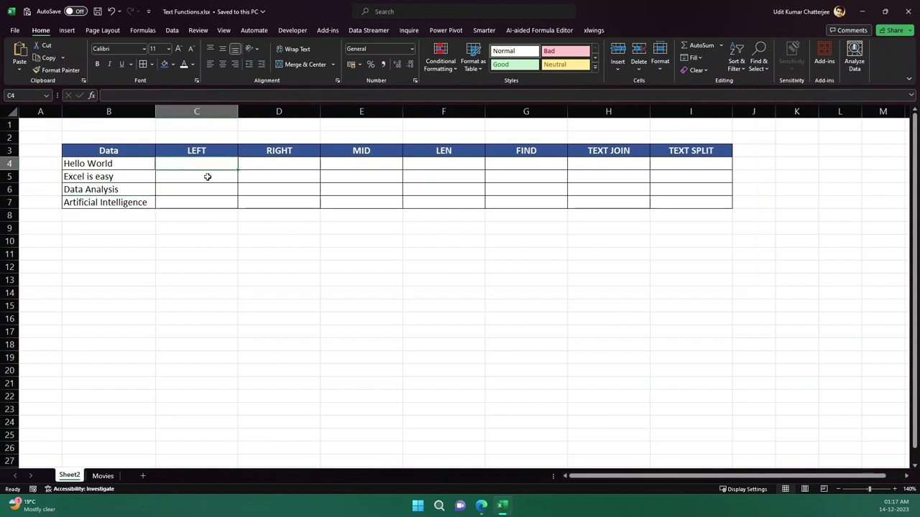
{"action": "type", "text": "="}
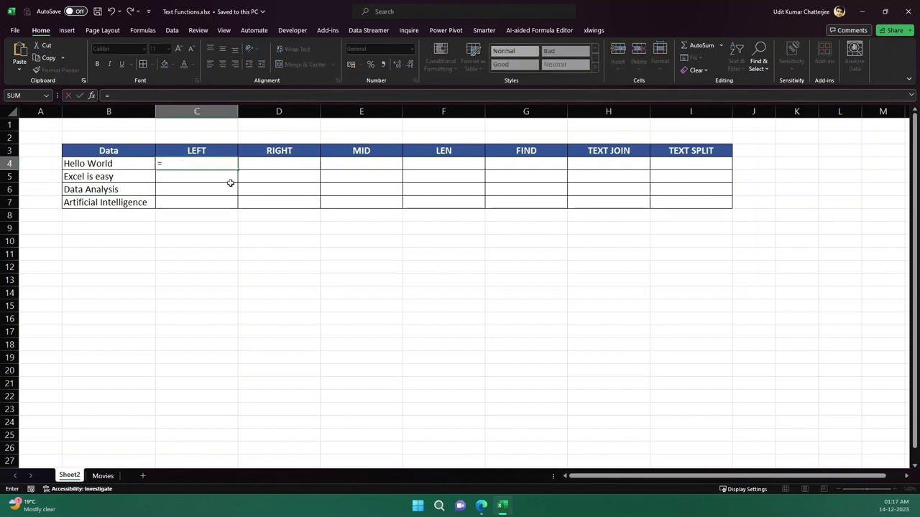
{"action": "type", "text": "le"}
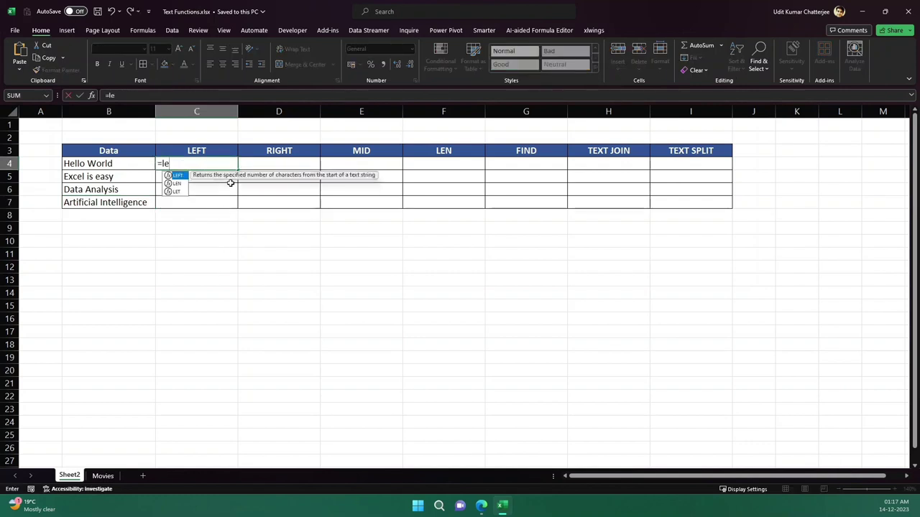
{"action": "key", "text": "Tab"}
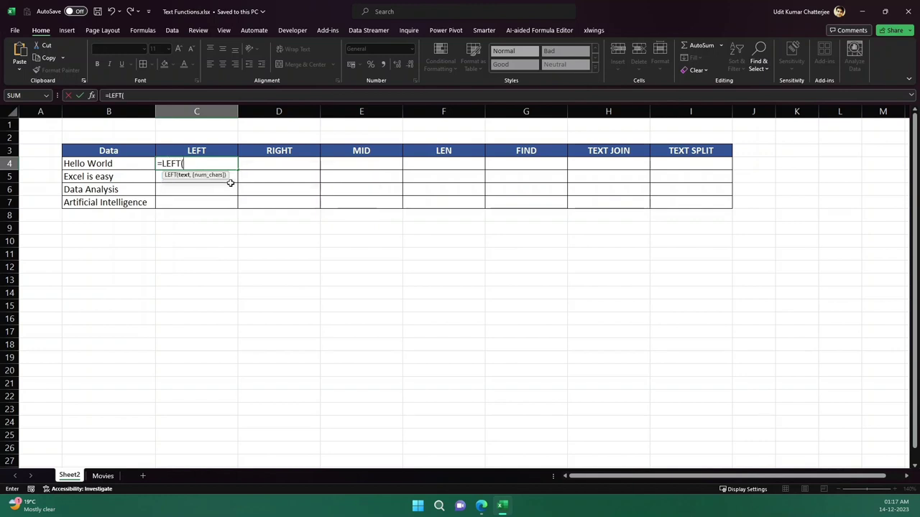
{"action": "left_click", "coordinate": [112, 165]}
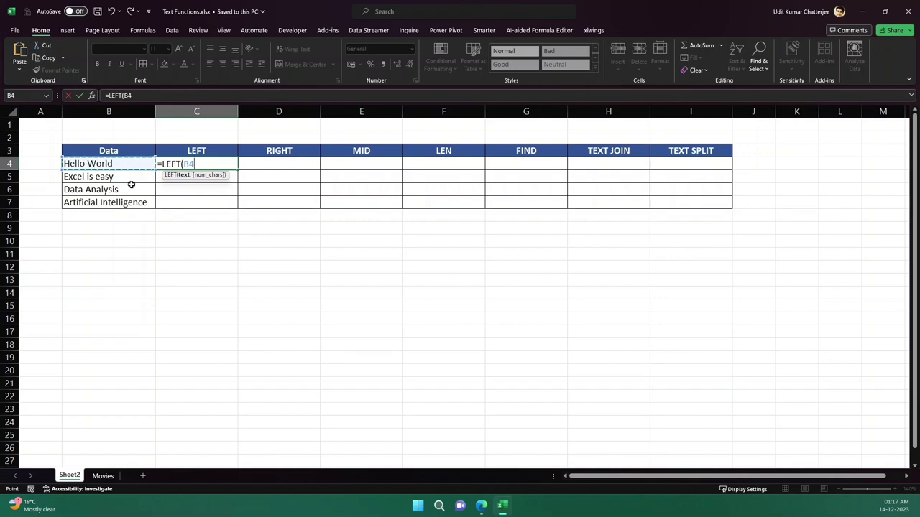
{"action": "type", "text": ","}
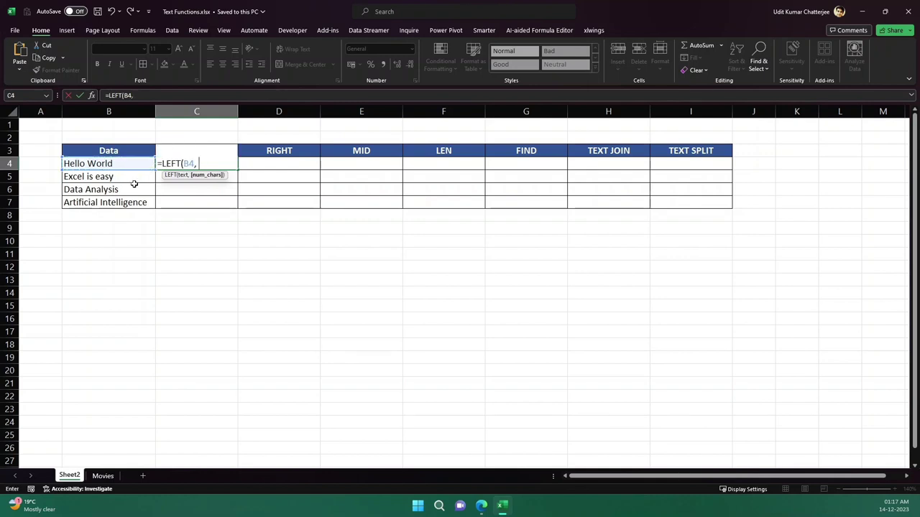
{"action": "type", "text": " 1)"}
{"action": "key", "text": "Return"}
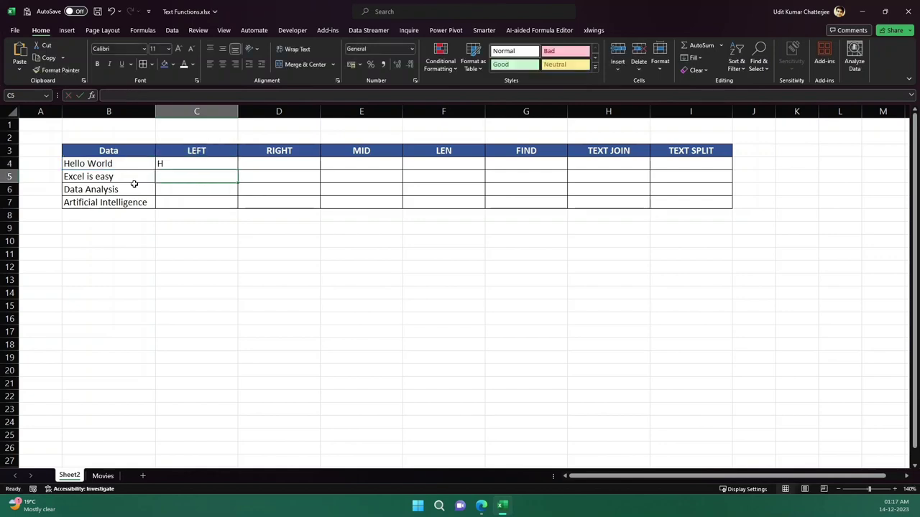
Fill the one-character LEFT formula from C4 down through C7.
{"action": "left_click", "coordinate": [176, 163]}
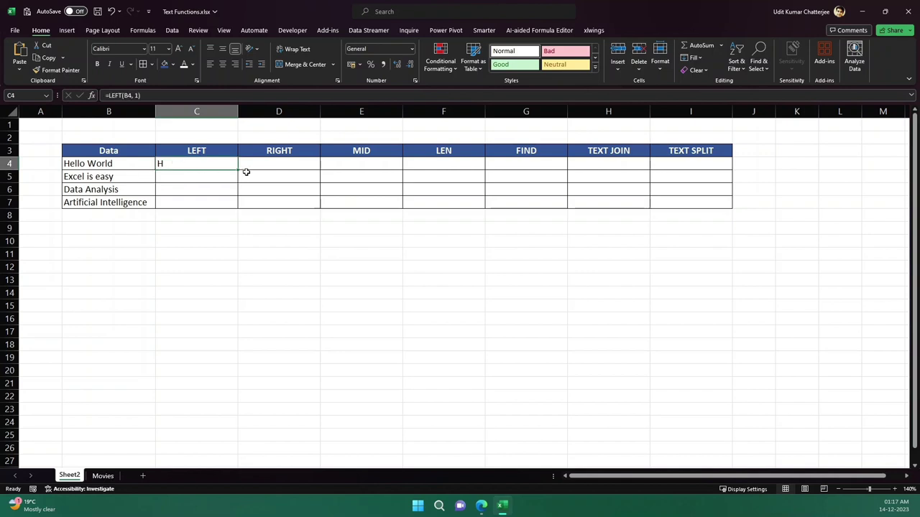
{"action": "left_click_drag", "start_coordinate": [237, 170], "coordinate": [233, 208]}
{"action": "left_click", "coordinate": [209, 229]}
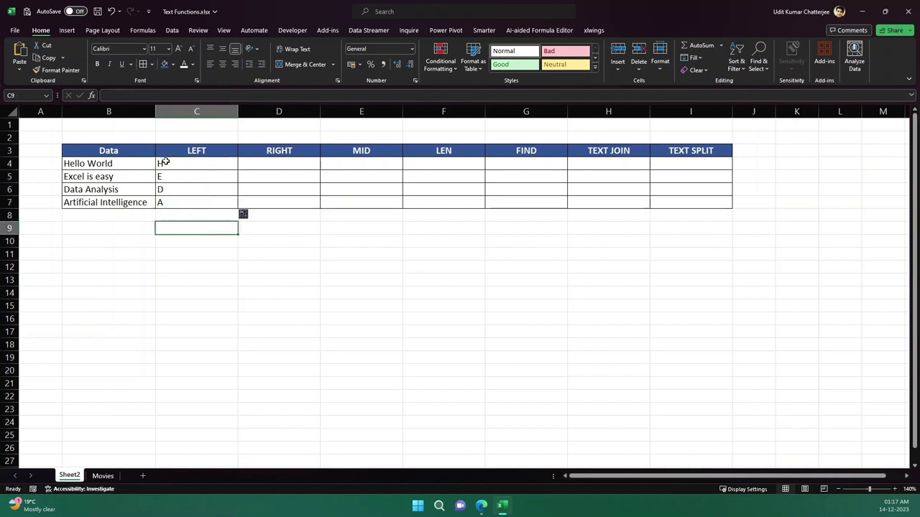
Change the number of characters in C4's LEFT formula to 3 and fill it down through C7.
{"action": "left_click", "coordinate": [158, 163]}
{"action": "key", "text": "F2"}
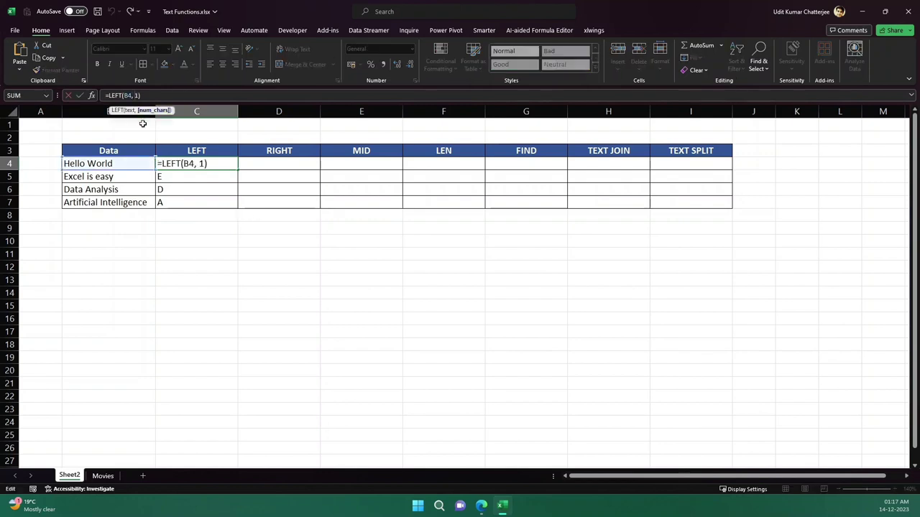
{"action": "key", "text": "BackSpace"}
{"action": "type", "text": "3"}
{"action": "key", "text": "Return"}
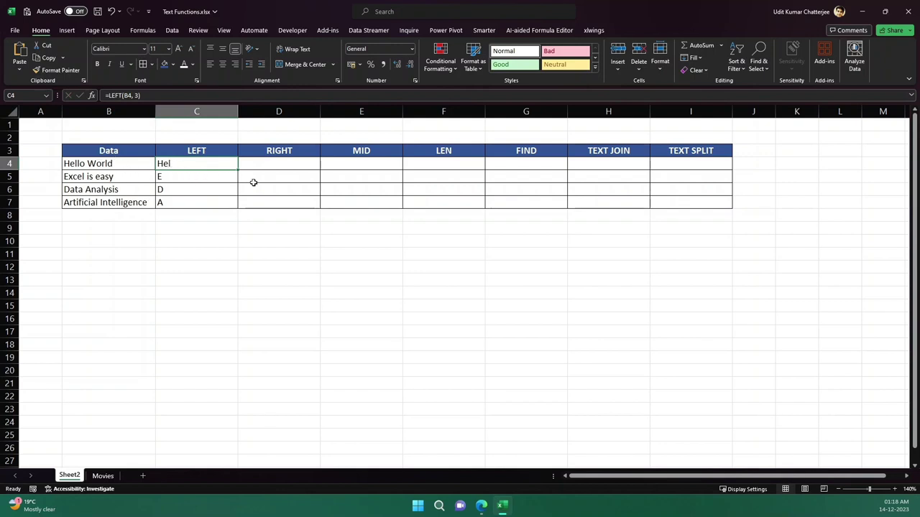
{"action": "left_click_drag", "start_coordinate": [238, 169], "coordinate": [238, 208]}
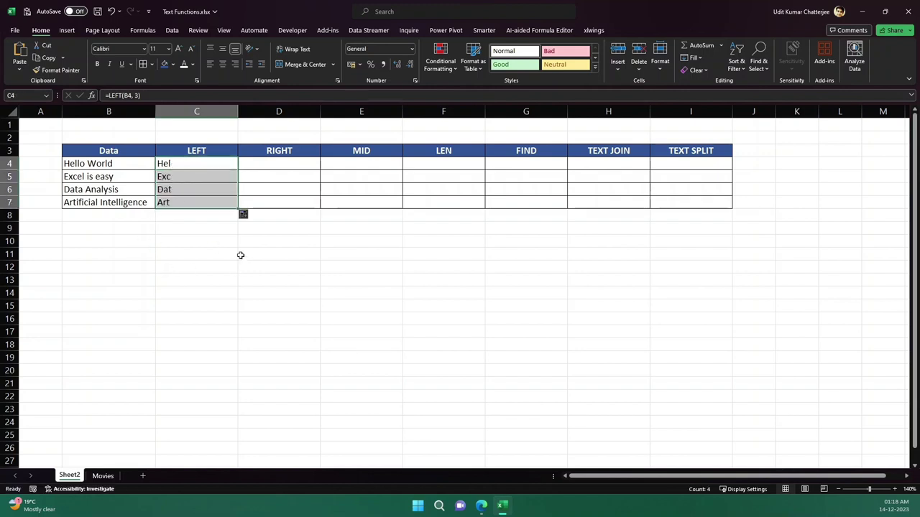
Enter =RIGHT(B4, 3) in D4 to extract the last three characters and fill it down through D7.
{"action": "left_click", "coordinate": [263, 162]}
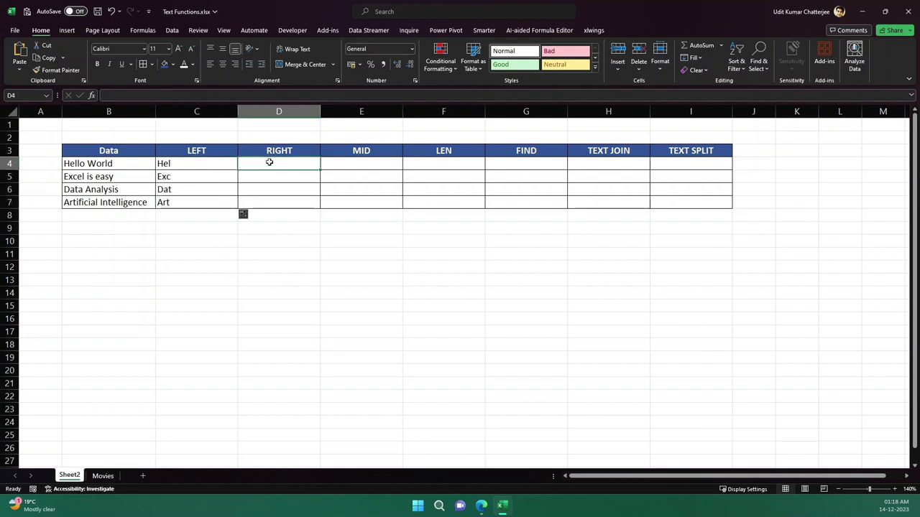
{"action": "type", "text": "=rig"}
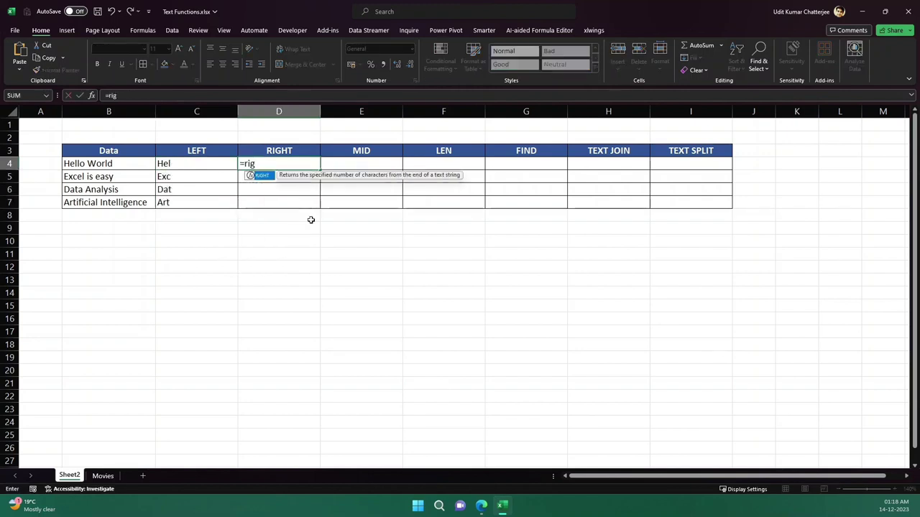
{"action": "key", "text": "Tab"}
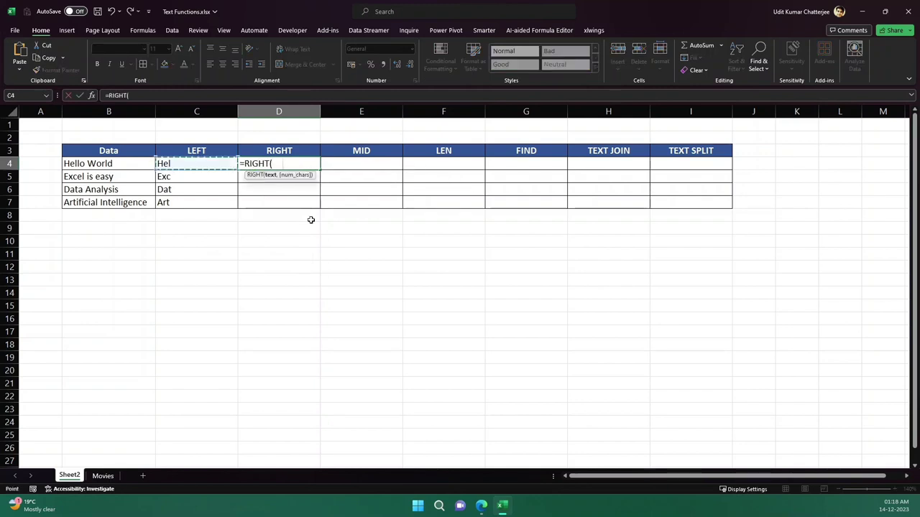
{"action": "key", "text": "Left"}
{"action": "key", "text": "Left"}
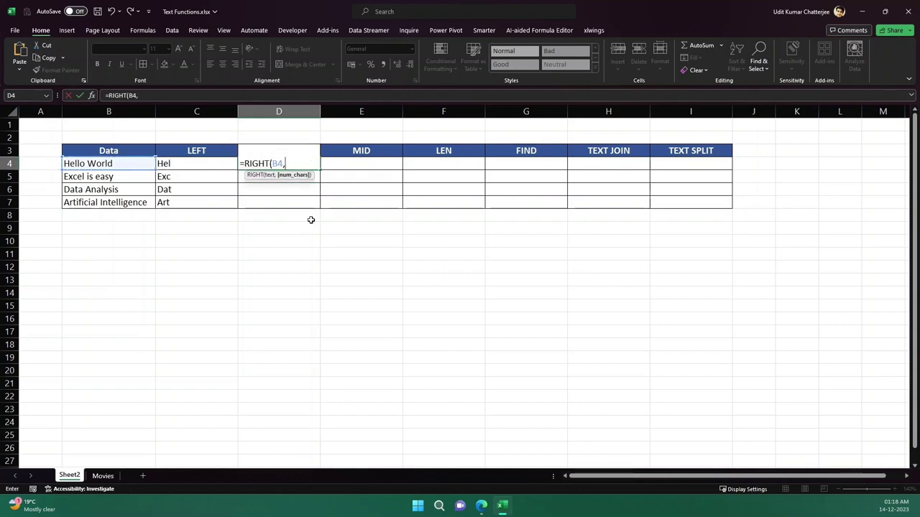
{"action": "type", "text": "3)"}
{"action": "key", "text": "Return"}
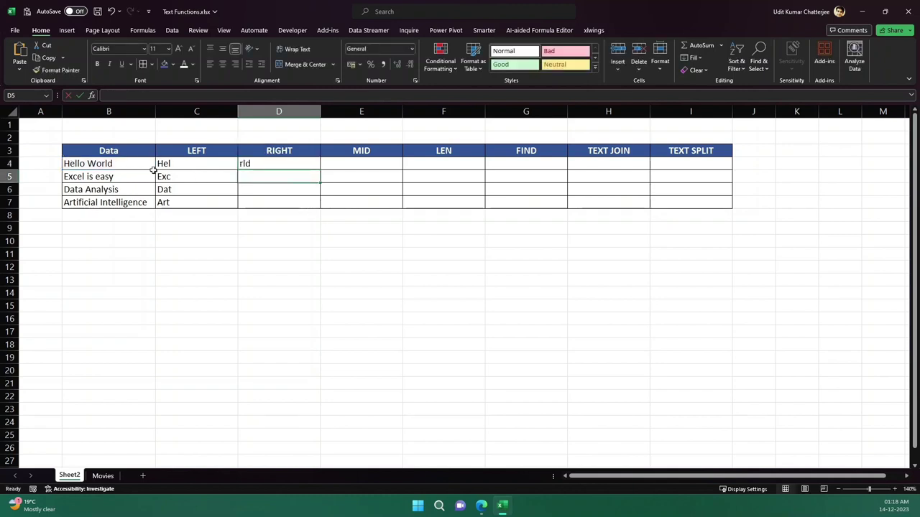
{"action": "left_click", "coordinate": [258, 161]}
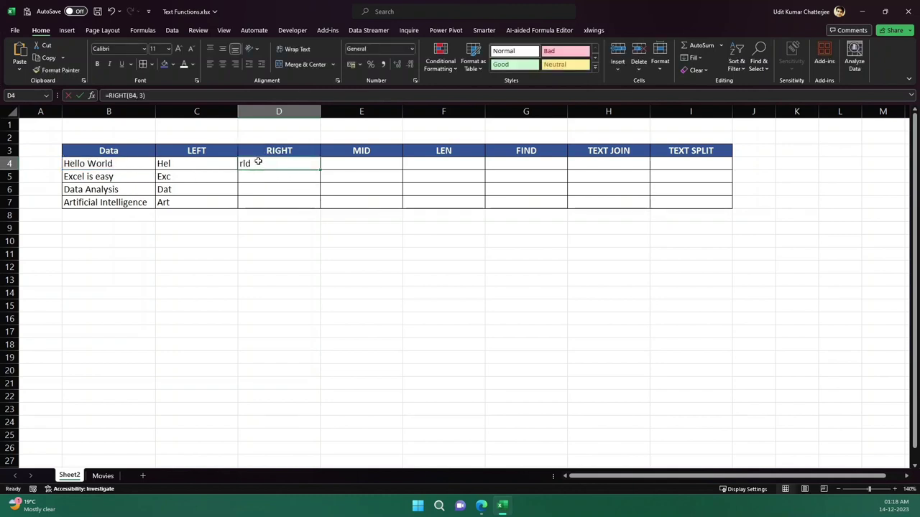
{"action": "double_click", "coordinate": [321, 169]}
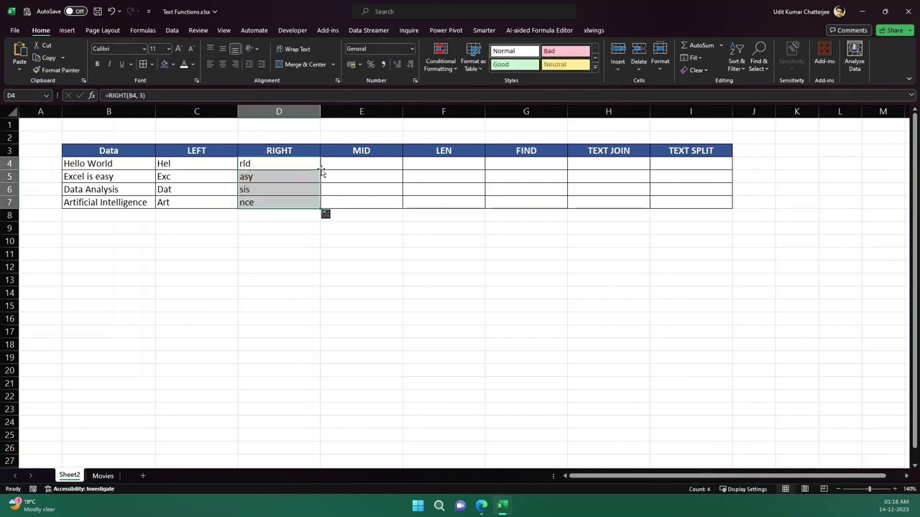
{"action": "left_click", "coordinate": [267, 257]}
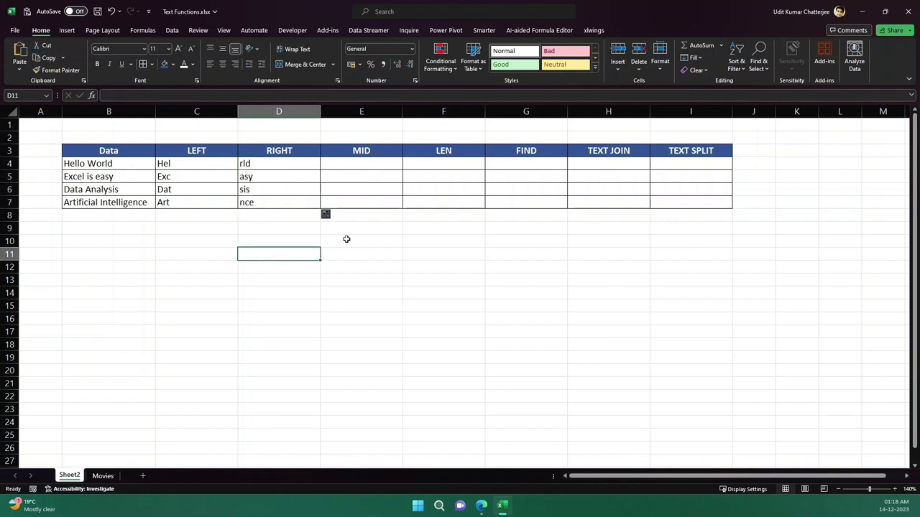
Enter =MID(B4,3,3) in E4 to extract three characters from the third position and fill it down through E7.
{"action": "left_click", "coordinate": [351, 165]}
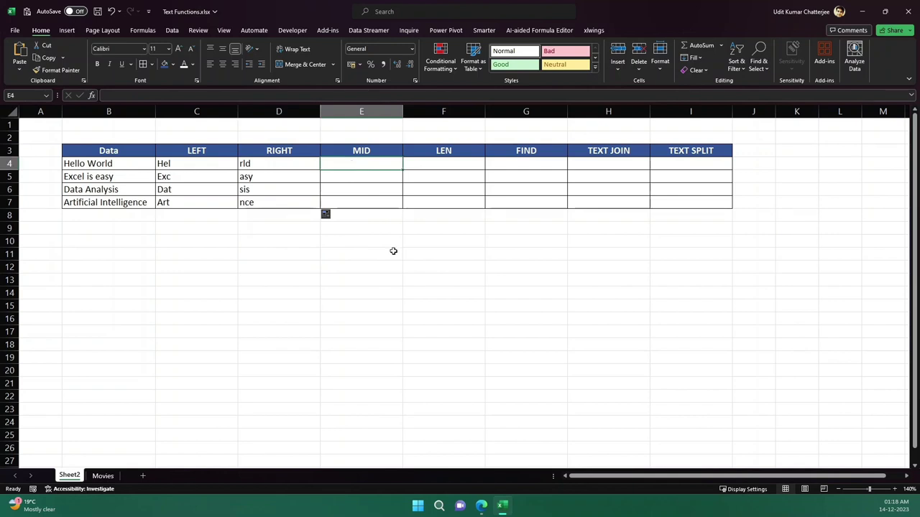
{"action": "type", "text": "=mi"}
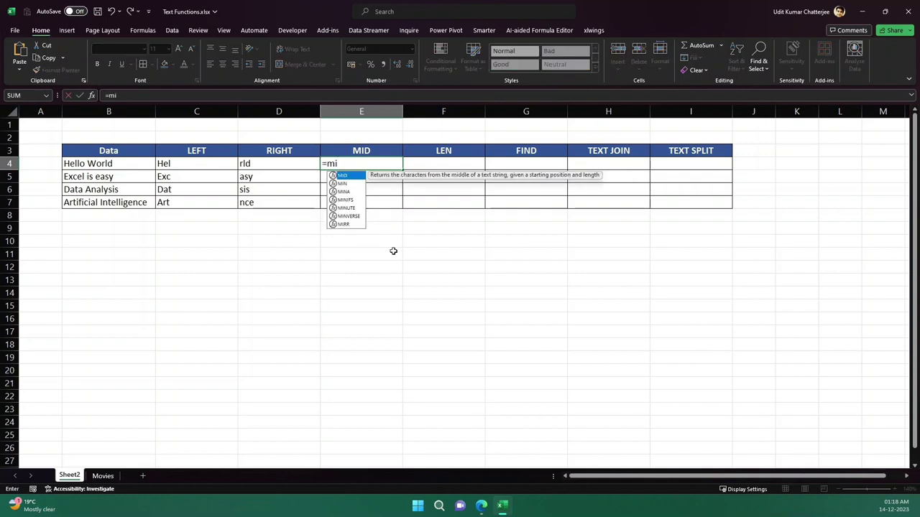
{"action": "type", "text": "d"}
{"action": "key", "text": "Tab"}
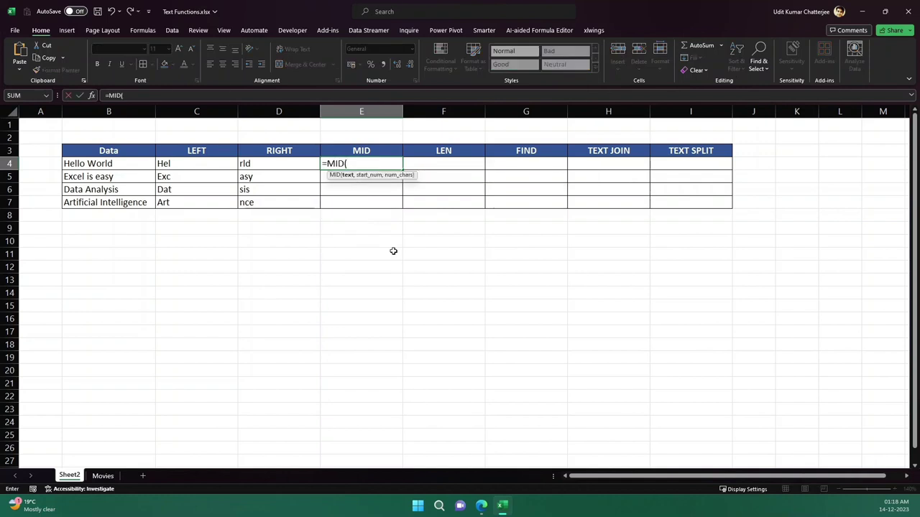
{"action": "key", "text": "Left"}
{"action": "key", "text": "Left"}
{"action": "key", "text": "Left"}
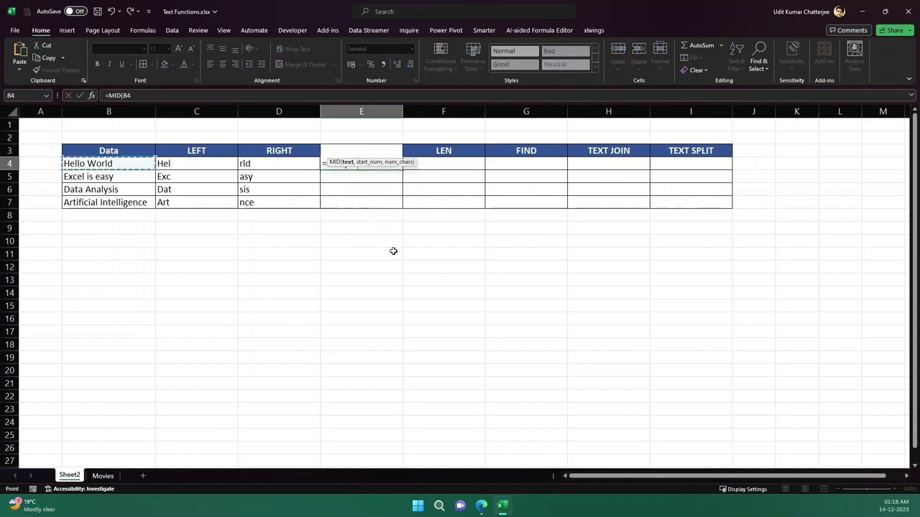
{"action": "type", "text": ",3"}
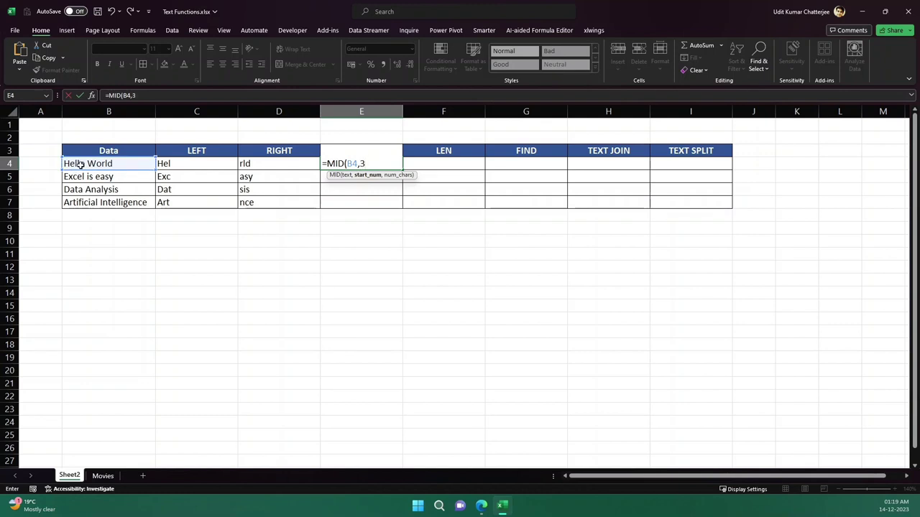
{"action": "type", "text": ",3"}
{"action": "key", "text": "Return"}
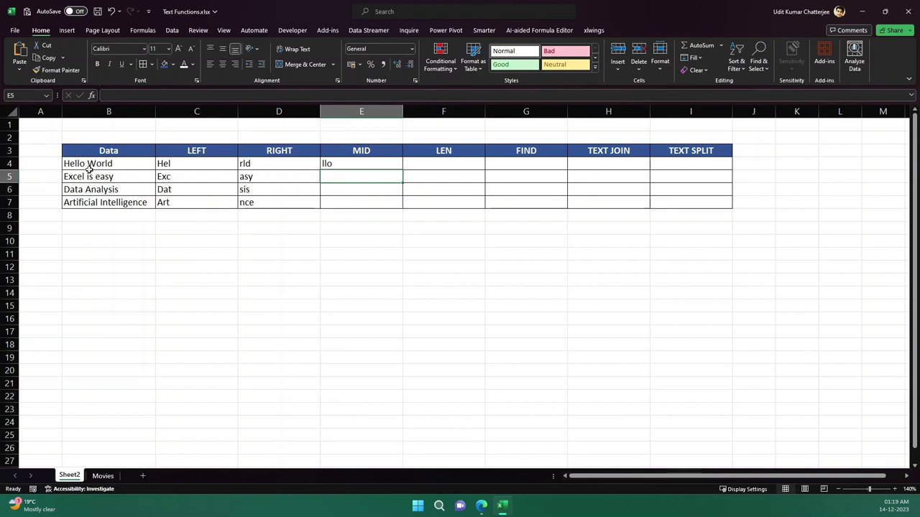
{"action": "left_click", "coordinate": [380, 165]}
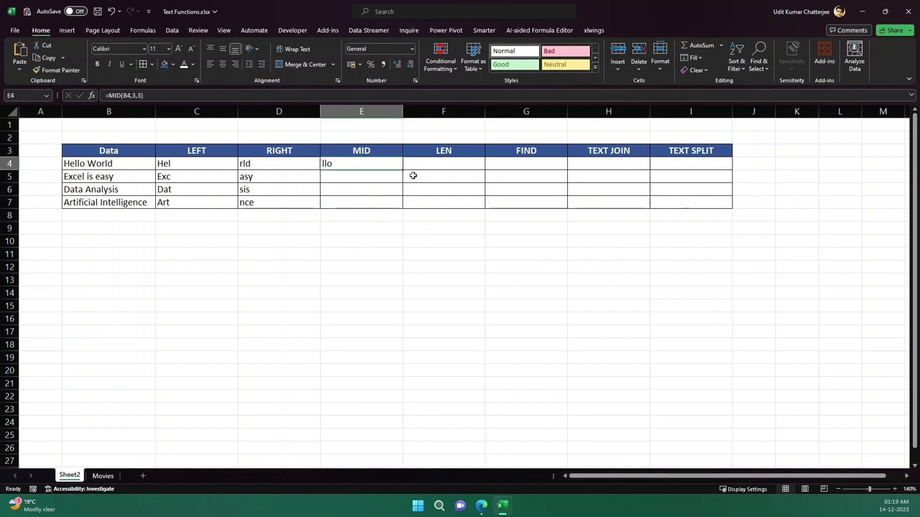
{"action": "left_click_drag", "start_coordinate": [403, 170], "coordinate": [403, 205]}
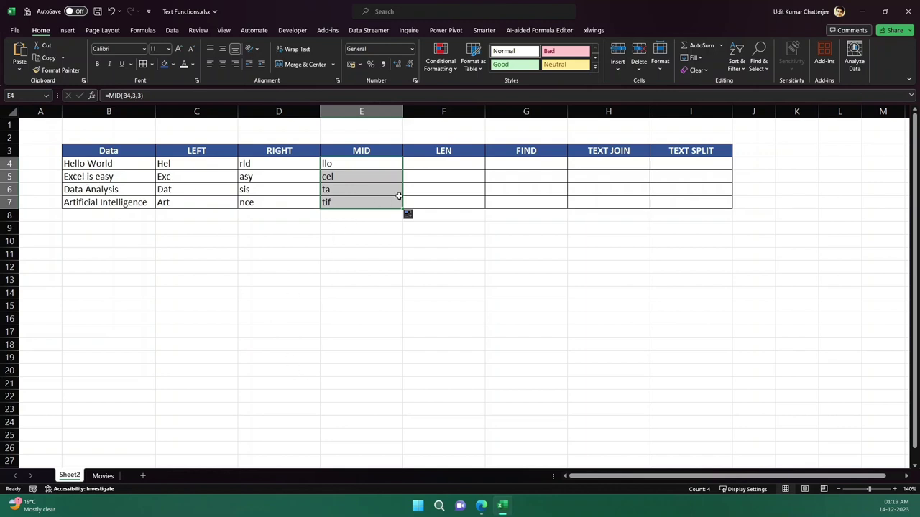
Enter =LEN(B4) in F4 to count the characters in the first data entry.
{"action": "left_click", "coordinate": [447, 164]}
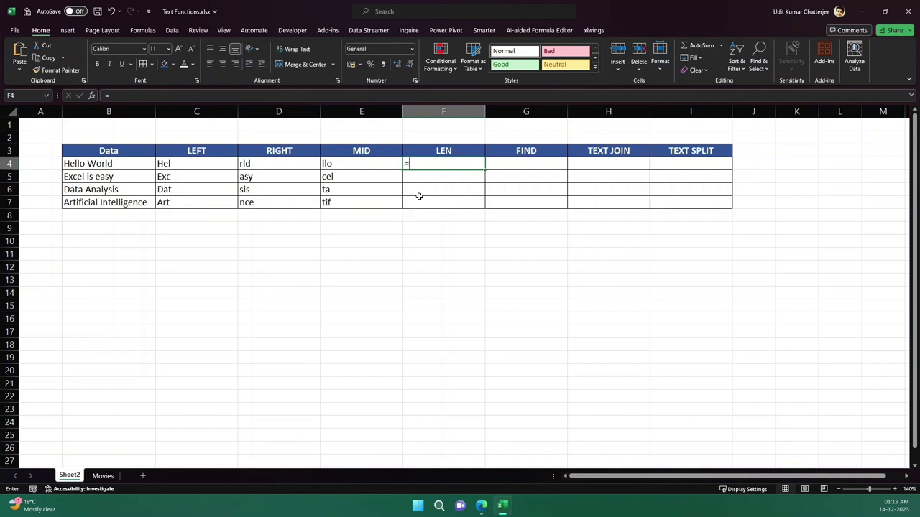
{"action": "type", "text": "=lef"}
{"action": "key", "text": "Tab"}
{"action": "key", "text": "BackSpace"}
{"action": "key", "text": "BackSpace"}
{"action": "key", "text": "BackSpace"}
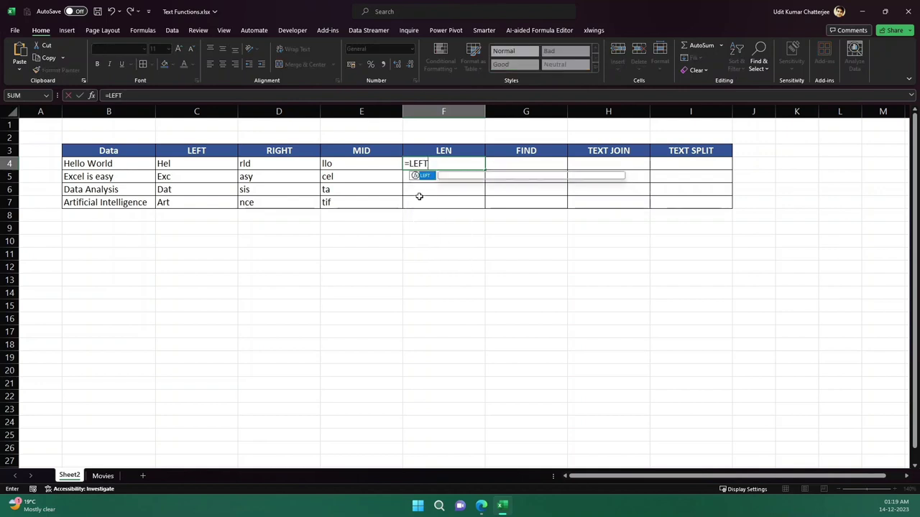
{"action": "type", "text": "N"}
{"action": "key", "text": "Tab"}
{"action": "key", "text": "Left"}
{"action": "key", "text": "Left"}
{"action": "key", "text": "Left"}
{"action": "key", "text": "Left"}
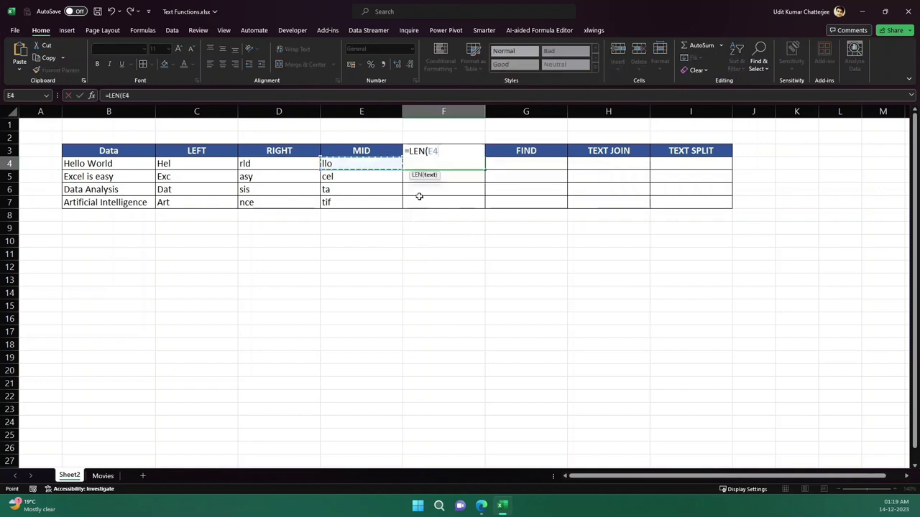
{"action": "type", "text": ")"}
{"action": "key", "text": "Return"}
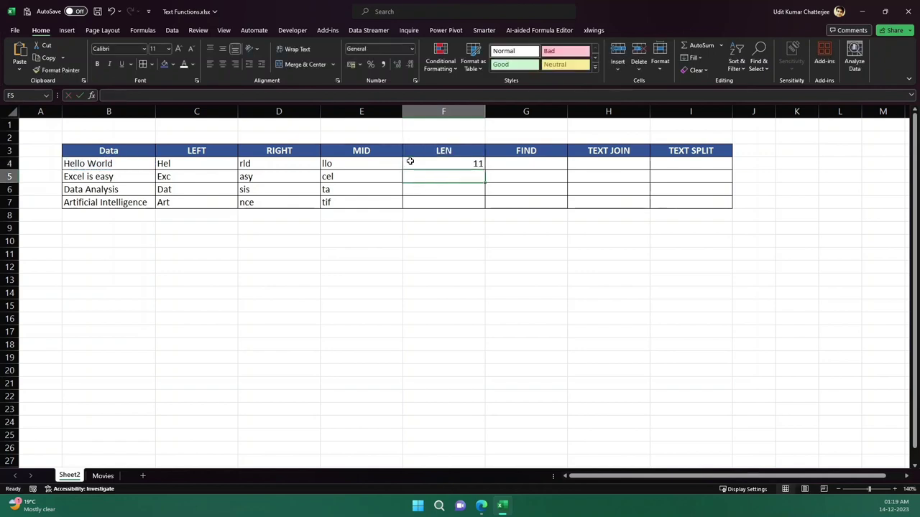
Check the space inside B4's text and fill F4's LEN formula down through F7.
{"action": "left_click", "coordinate": [103, 163]}
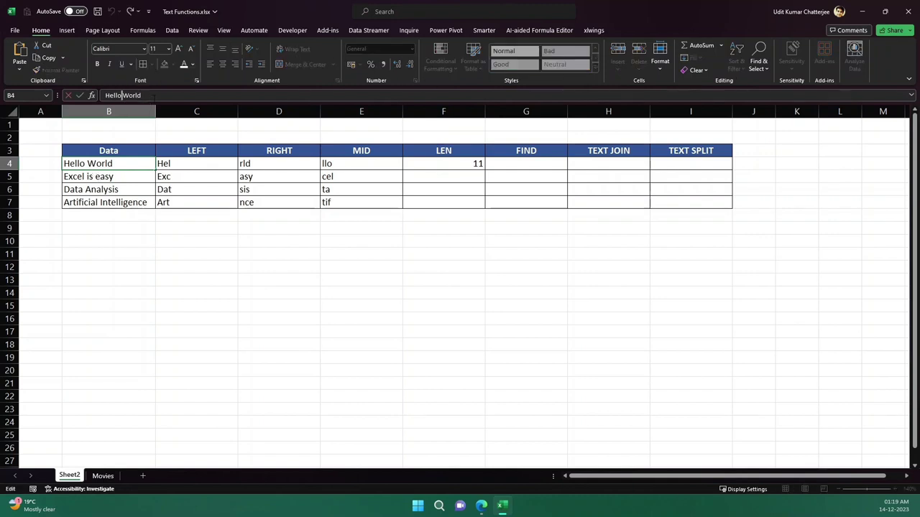
{"action": "left_click", "coordinate": [121, 199]}
{"action": "left_click", "coordinate": [124, 260]}
{"action": "left_click", "coordinate": [128, 163]}
{"action": "left_click", "coordinate": [450, 164]}
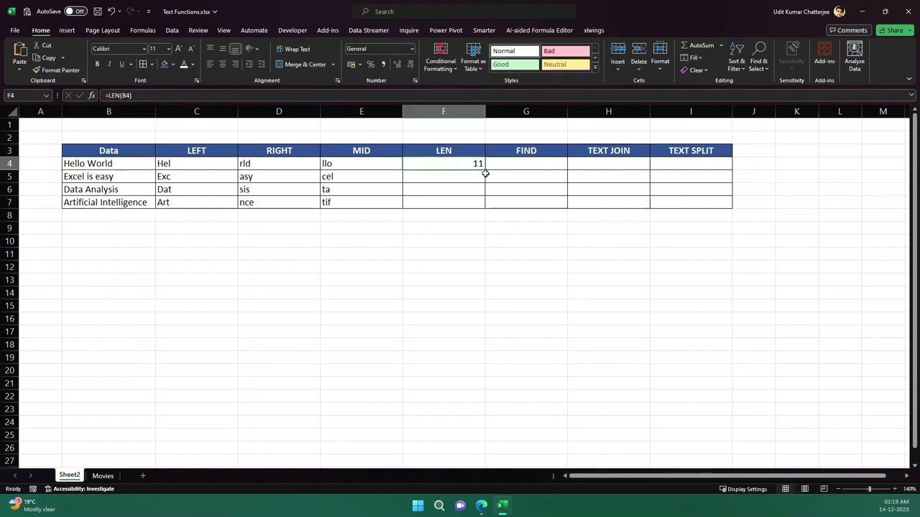
{"action": "left_click_drag", "start_coordinate": [485, 168], "coordinate": [485, 208]}
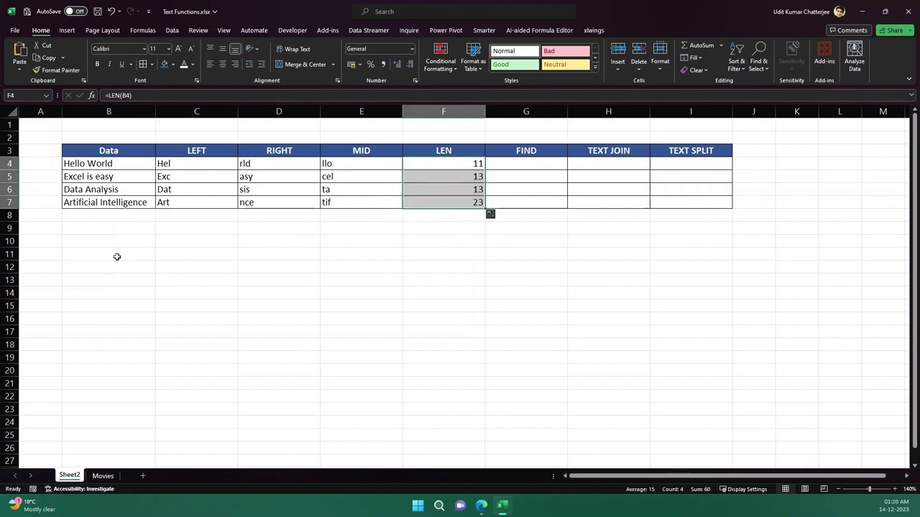
Review the LEN formula in F4 and the data entries in B4 through B7.
{"action": "left_click", "coordinate": [425, 256]}
{"action": "left_click", "coordinate": [435, 166]}
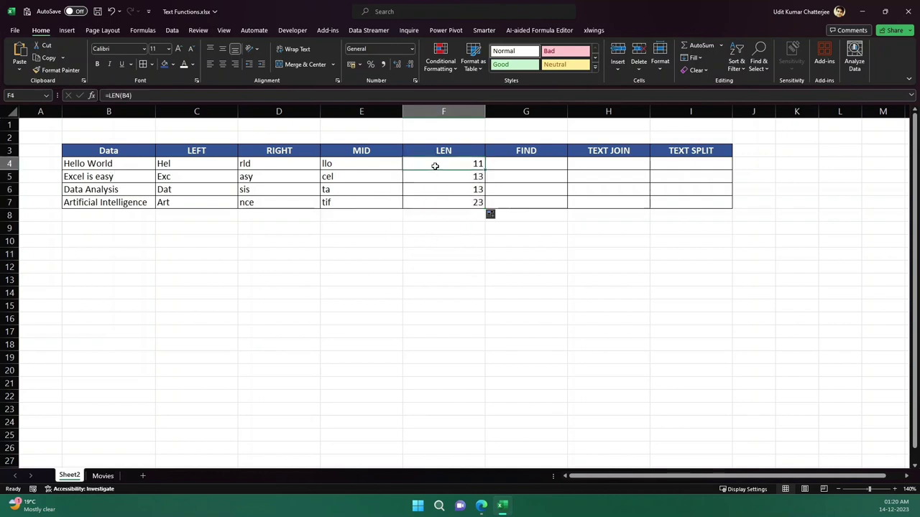
{"action": "left_click", "coordinate": [113, 165]}
{"action": "key", "text": "Down"}
{"action": "key", "text": "Down"}
{"action": "key", "text": "Down"}
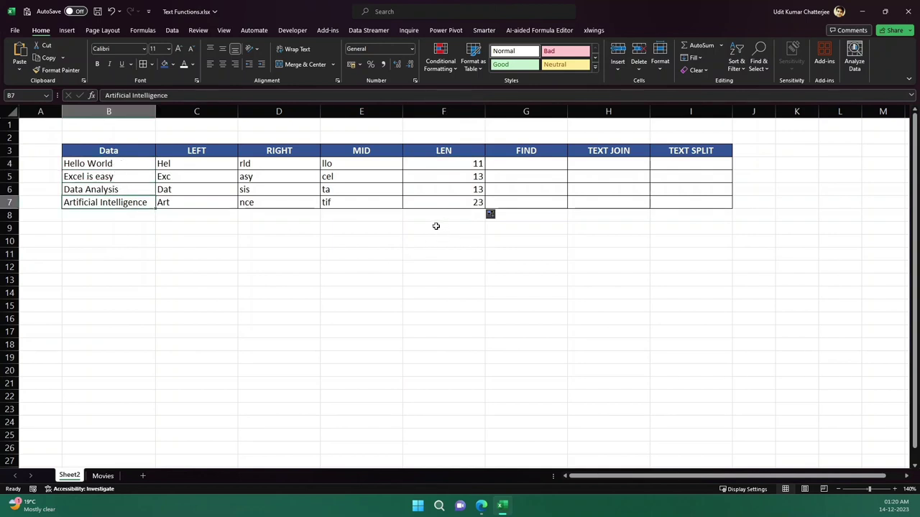
{"action": "left_click", "coordinate": [436, 226]}
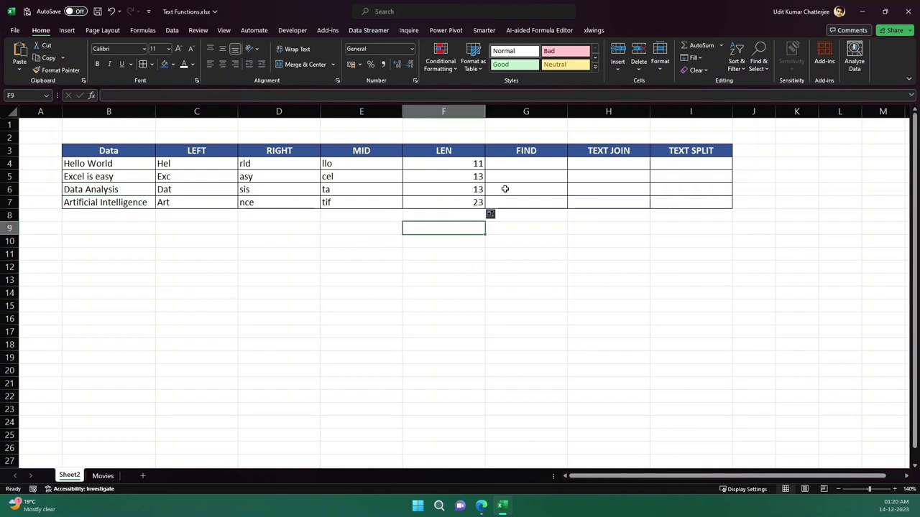
Enter =SUBSTITUTE(B4," ","") in G4 to remove the spaces from the first data entry.
{"action": "left_click", "coordinate": [515, 166]}
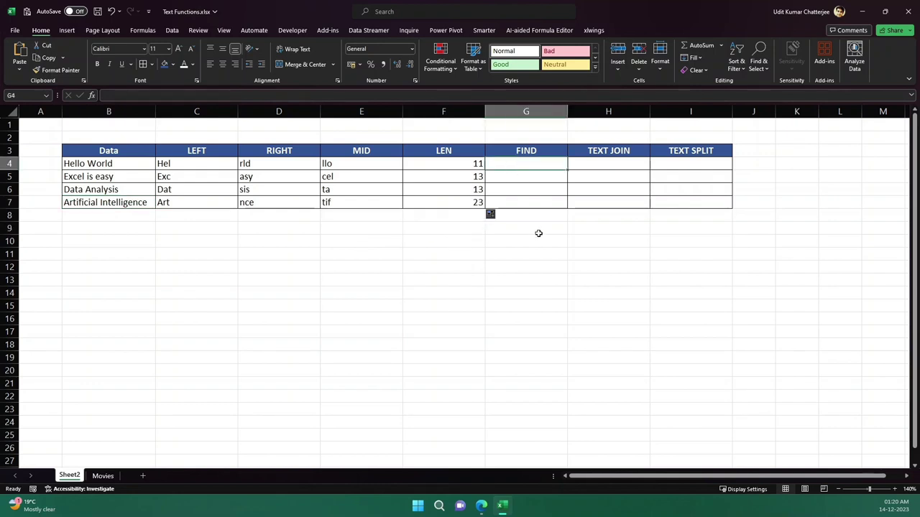
{"action": "type", "text": "=sub"}
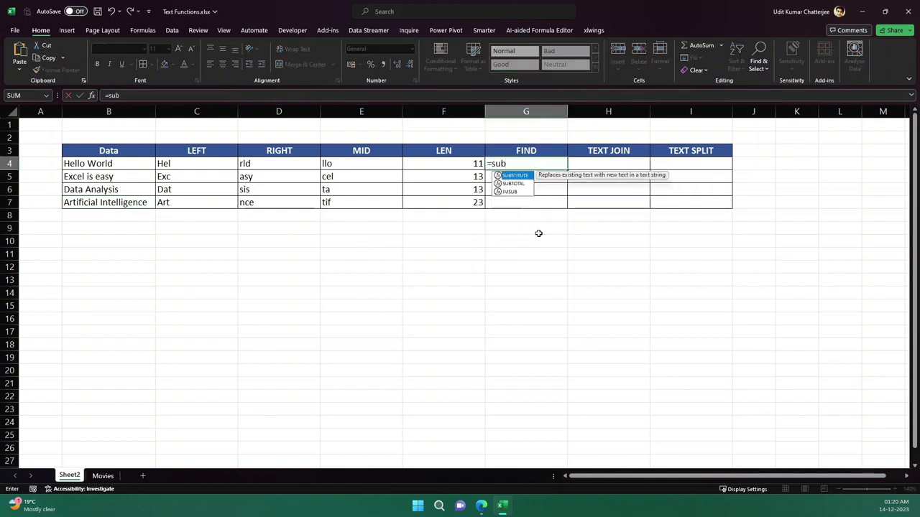
{"action": "key", "text": "Tab"}
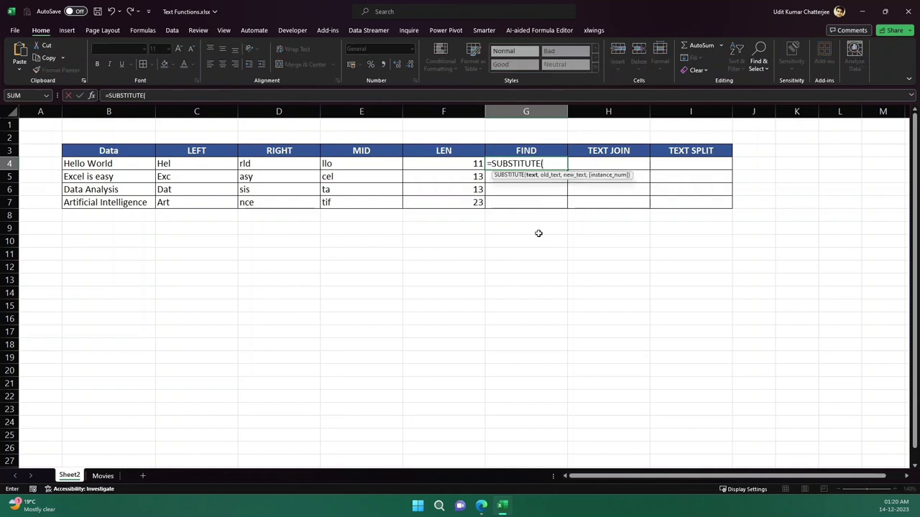
{"action": "key", "text": "Left"}
{"action": "key", "text": "Left"}
{"action": "key", "text": "Left"}
{"action": "key", "text": "Left"}
{"action": "key", "text": "Left"}
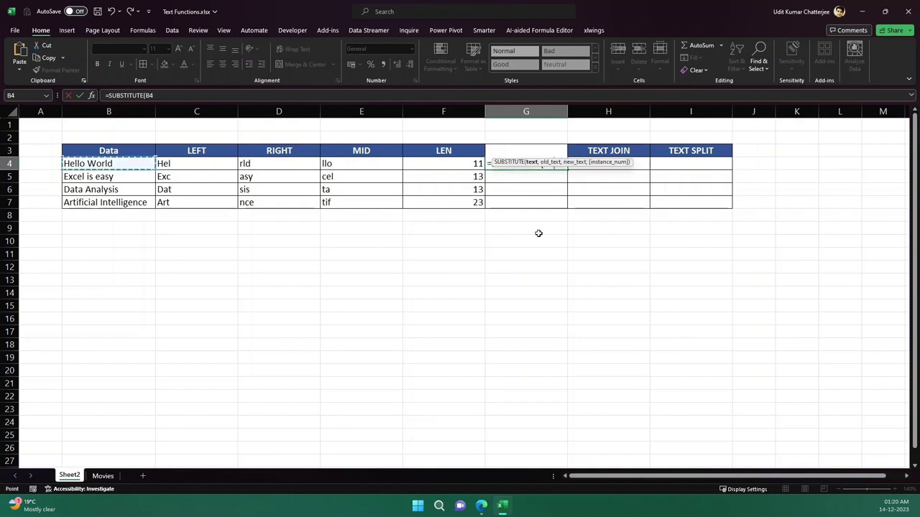
{"action": "type", "text": ",\""}
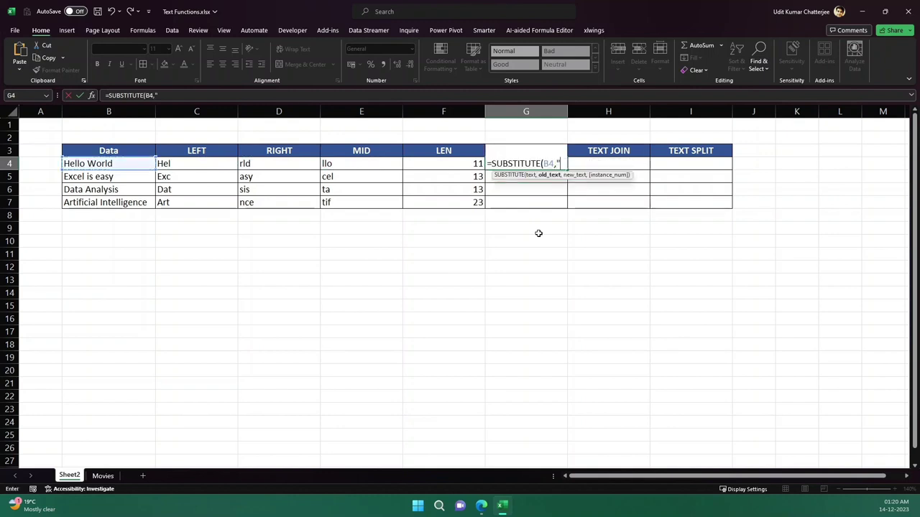
{"action": "type", "text": " \""}
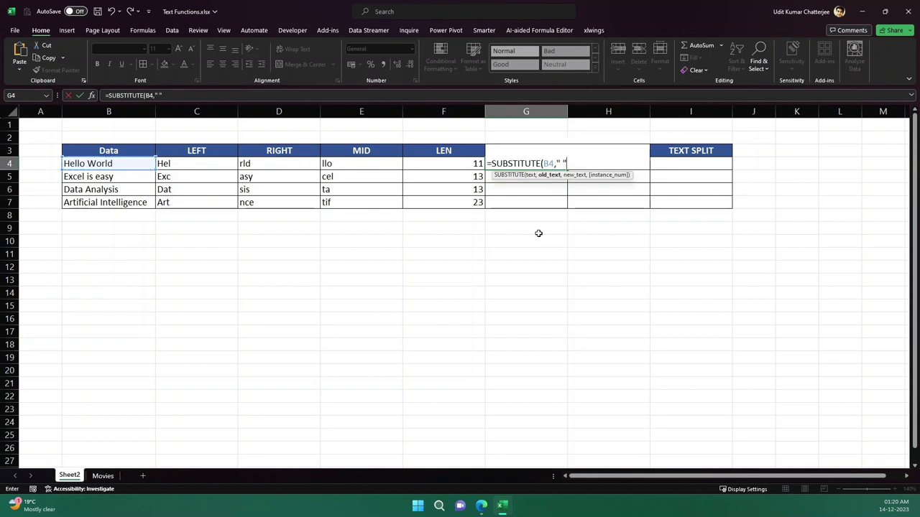
{"action": "type", "text": ",\"\")"}
{"action": "key", "text": "Return"}
{"action": "key", "text": "Up"}
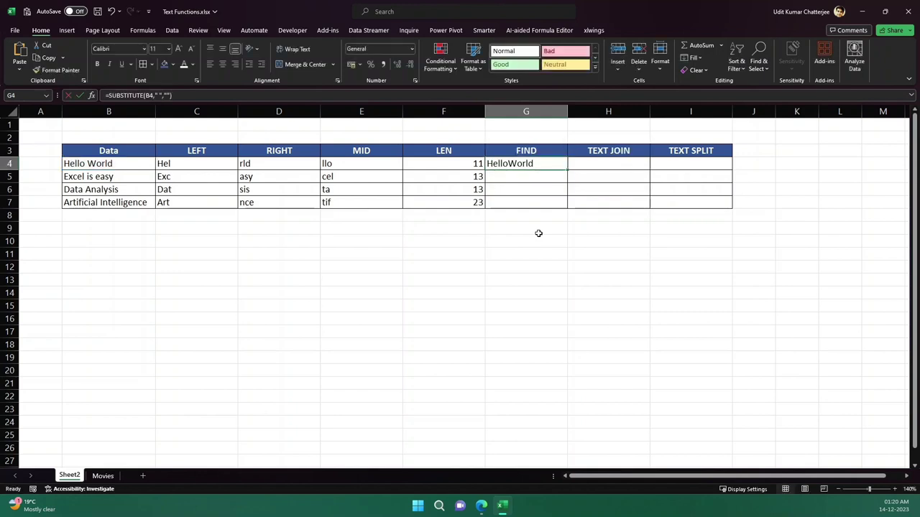
Fill G4's SUBSTITUTE formula down through G7 and select the filled range.
{"action": "double_click", "coordinate": [567, 169]}
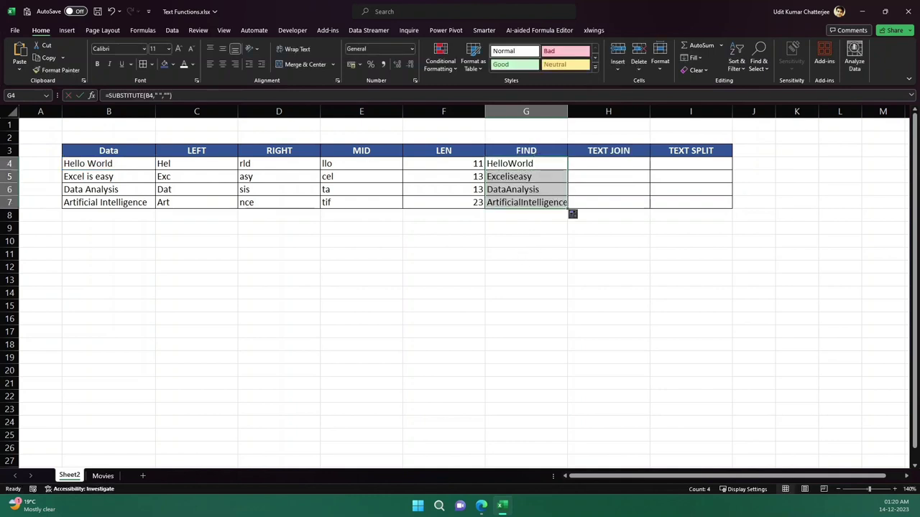
{"action": "left_click", "coordinate": [524, 266]}
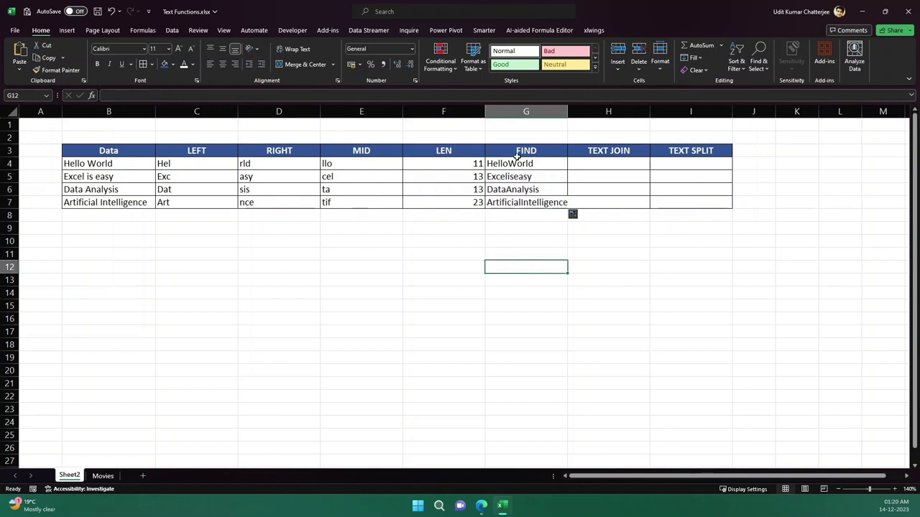
{"action": "left_click_drag", "start_coordinate": [516, 168], "coordinate": [516, 206]}
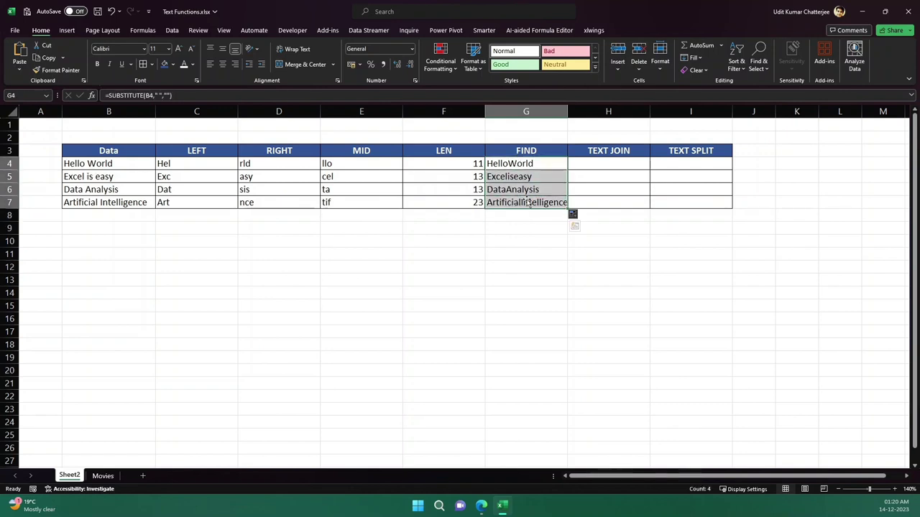
Enter =LEN(G4) in H4 to count characters without spaces and fill it down through H7.
{"action": "left_click", "coordinate": [581, 164]}
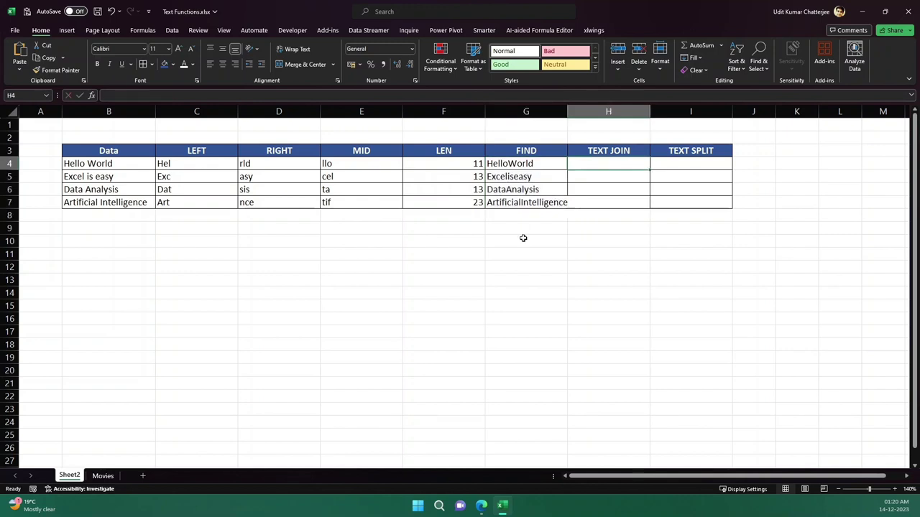
{"action": "type", "text": "=LEN("}
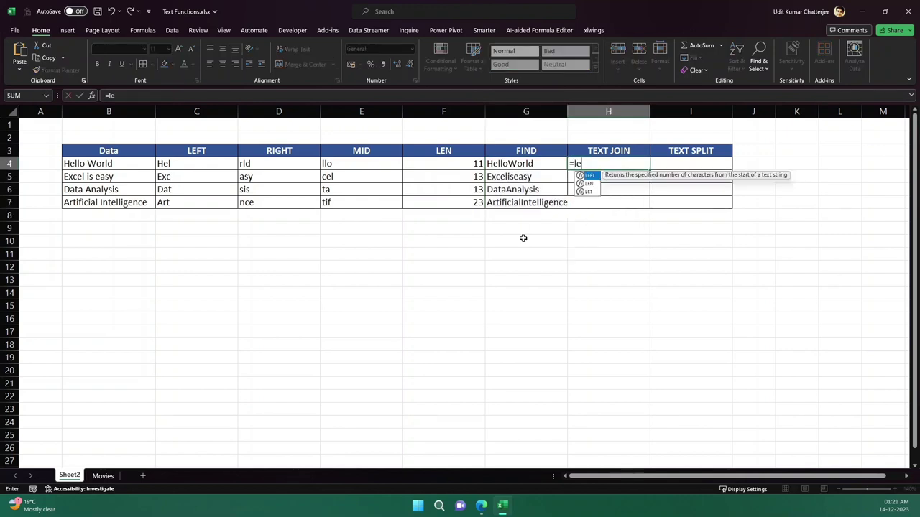
{"action": "key", "text": "Left"}
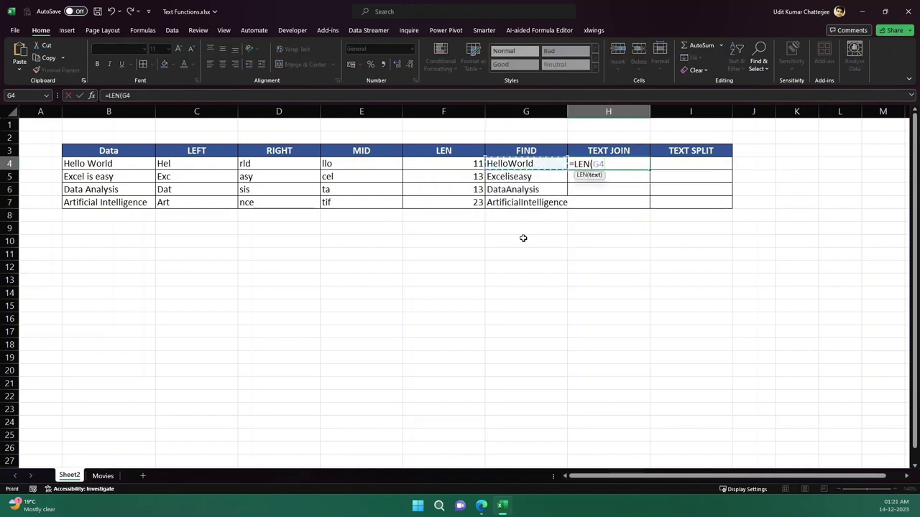
{"action": "key", "text": "ctrl+Return"}
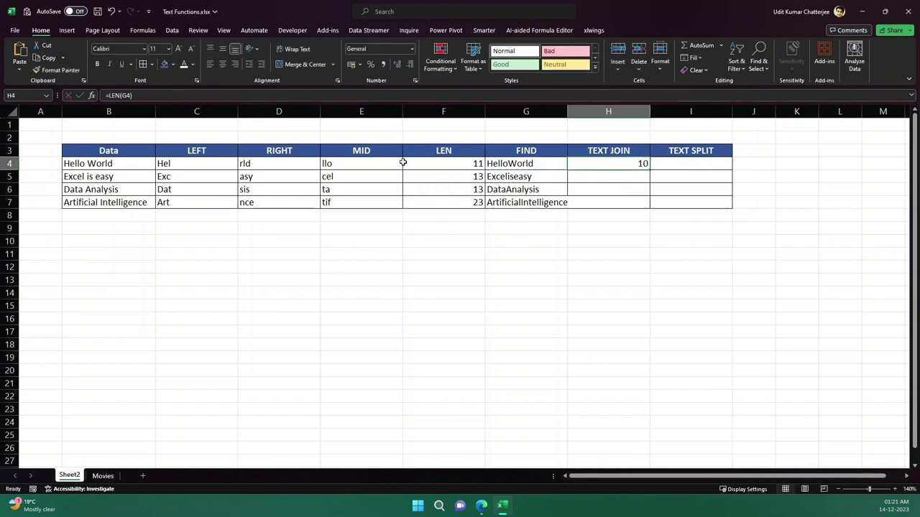
{"action": "left_click", "coordinate": [463, 166]}
{"action": "left_click", "coordinate": [604, 169]}
{"action": "left_click_drag", "start_coordinate": [650, 170], "coordinate": [651, 209]}
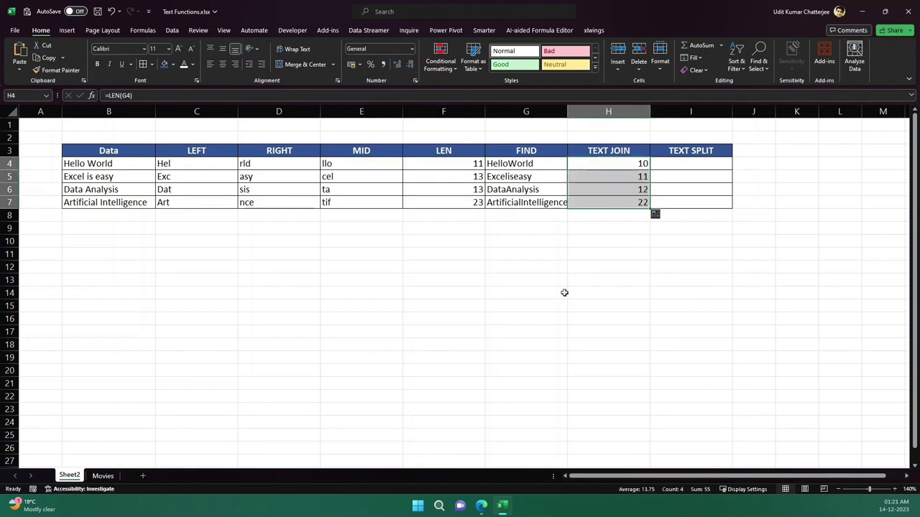
{"action": "left_click", "coordinate": [606, 276]}
Change F4's formula to =LEN(SUBSTITUTE(B4," ","")) so that spaces are excluded from the character count.
{"action": "left_click", "coordinate": [441, 162]}
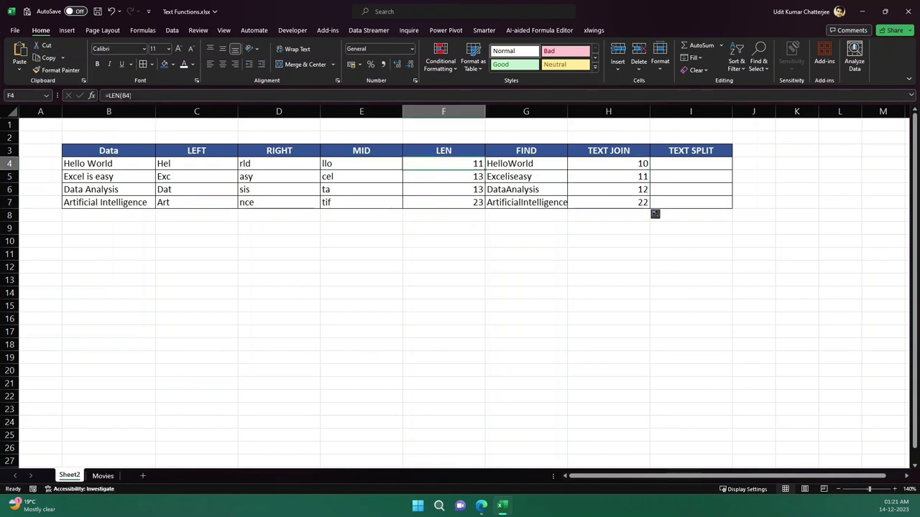
{"action": "key", "text": "F2"}
{"action": "key", "text": "BackSpace"}
{"action": "key", "text": "BackSpace"}
{"action": "key", "text": "BackSpace"}
{"action": "type", "text": "SUB"}
{"action": "key", "text": "Tab"}
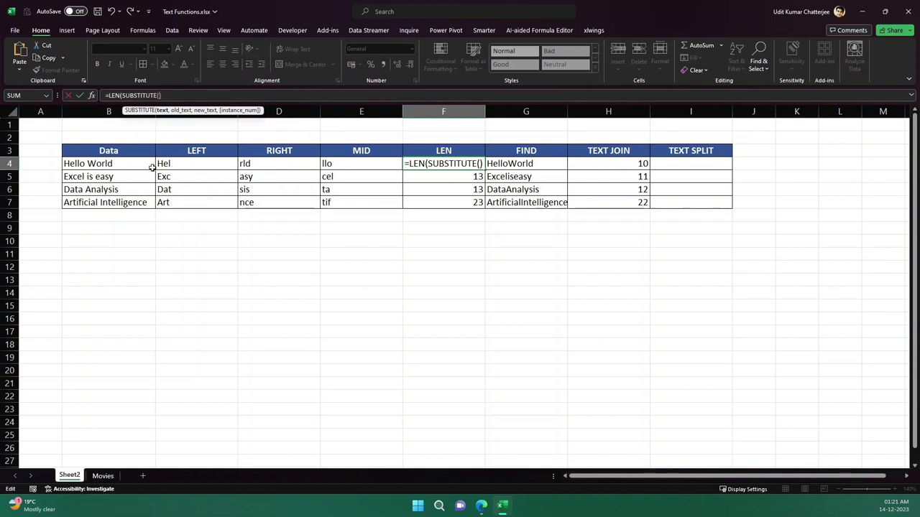
{"action": "left_click", "coordinate": [130, 166]}
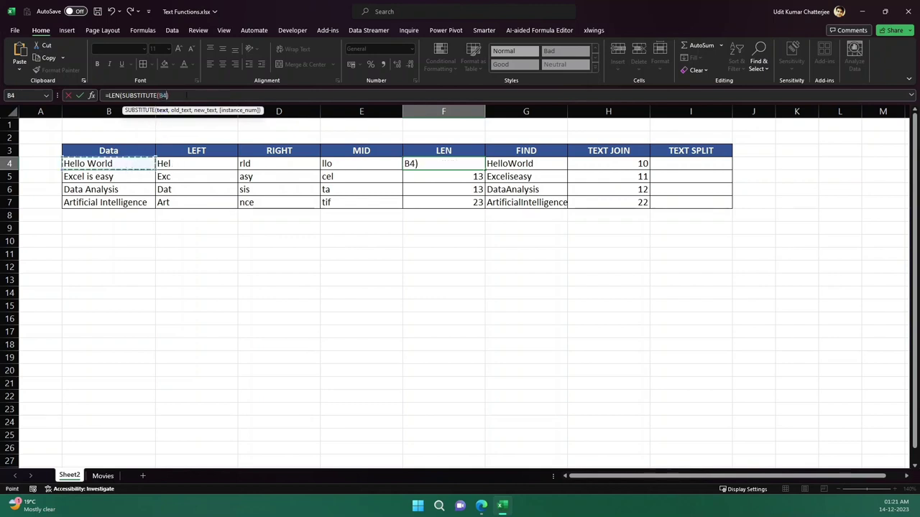
{"action": "type", "text": ",\" "}
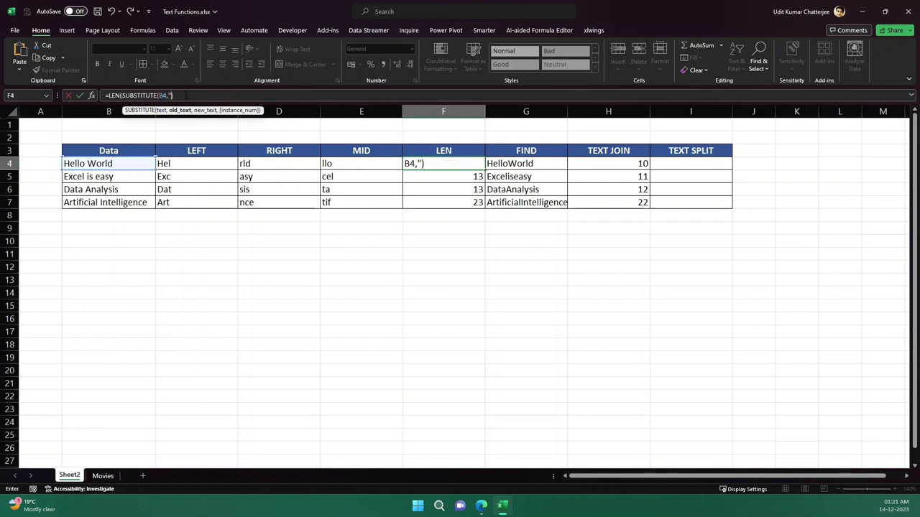
{"action": "type", "text": "\",\"\""}
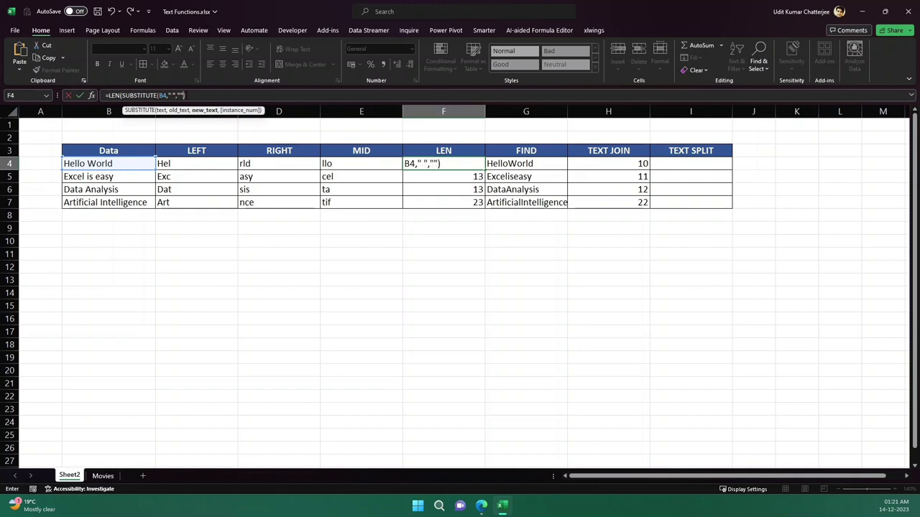
{"action": "key", "text": "Tab"}
{"action": "left_click", "coordinate": [500, 292]}
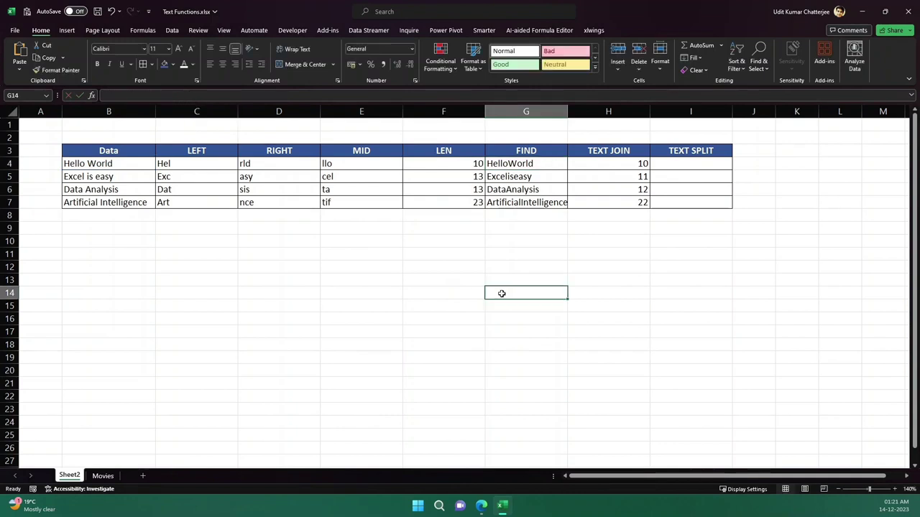
Fill F4's nested LEN and SUBSTITUTE formula down through F7 and compare the results with H4:H7.
{"action": "left_click", "coordinate": [466, 166]}
{"action": "key", "text": "F2"}
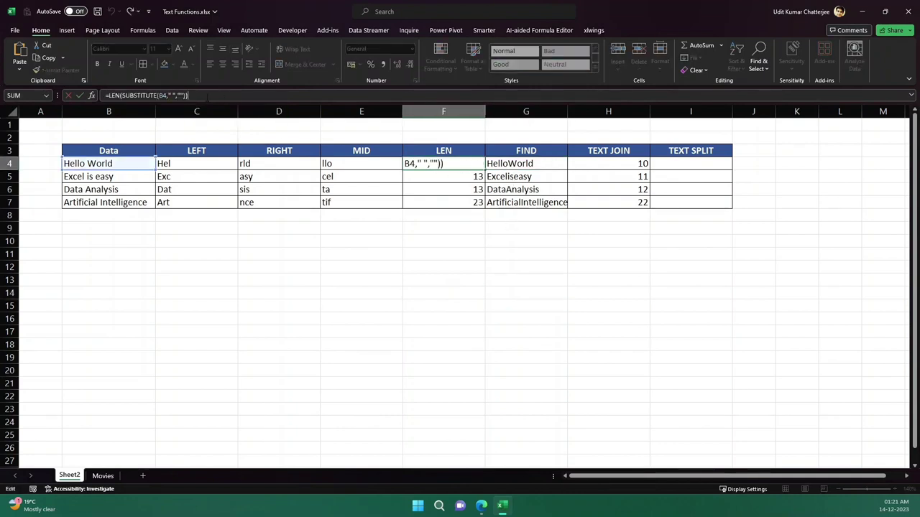
{"action": "left_click", "coordinate": [452, 255]}
{"action": "left_click", "coordinate": [471, 168]}
{"action": "left_click_drag", "start_coordinate": [484, 169], "coordinate": [486, 209]}
{"action": "left_click_drag", "start_coordinate": [591, 170], "coordinate": [596, 207]}
{"action": "left_click", "coordinate": [608, 241]}
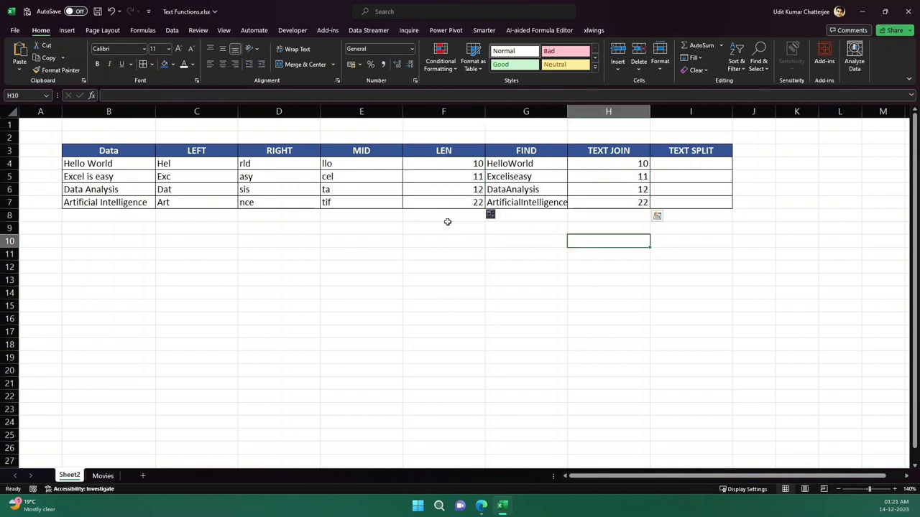
{"action": "left_click", "coordinate": [450, 165]}
{"action": "left_click", "coordinate": [453, 185]}
{"action": "left_click", "coordinate": [470, 201]}
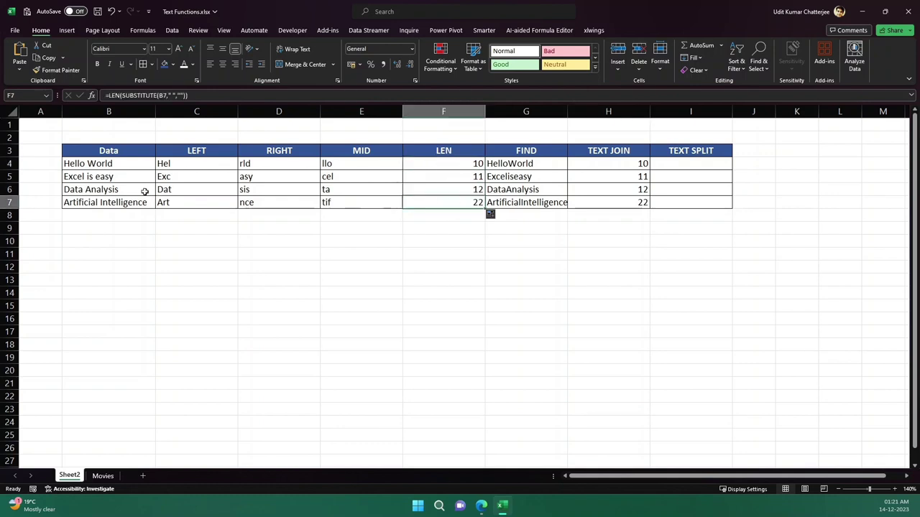
Clear the helper formulas from G4:H7 in the FIND and TEXT JOIN columns.
{"action": "left_click", "coordinate": [565, 212]}
{"action": "left_click_drag", "start_coordinate": [538, 166], "coordinate": [628, 199]}
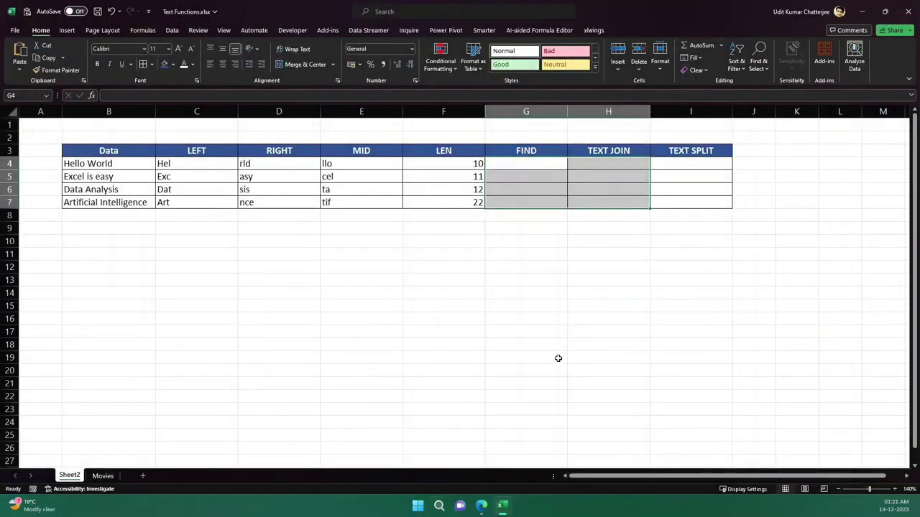
{"action": "left_click", "coordinate": [575, 325]}
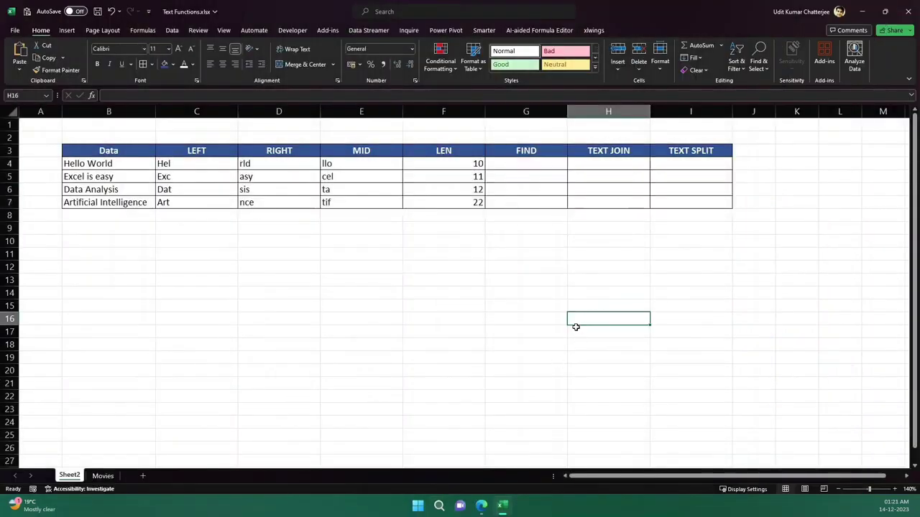
{"action": "left_click", "coordinate": [514, 167]}
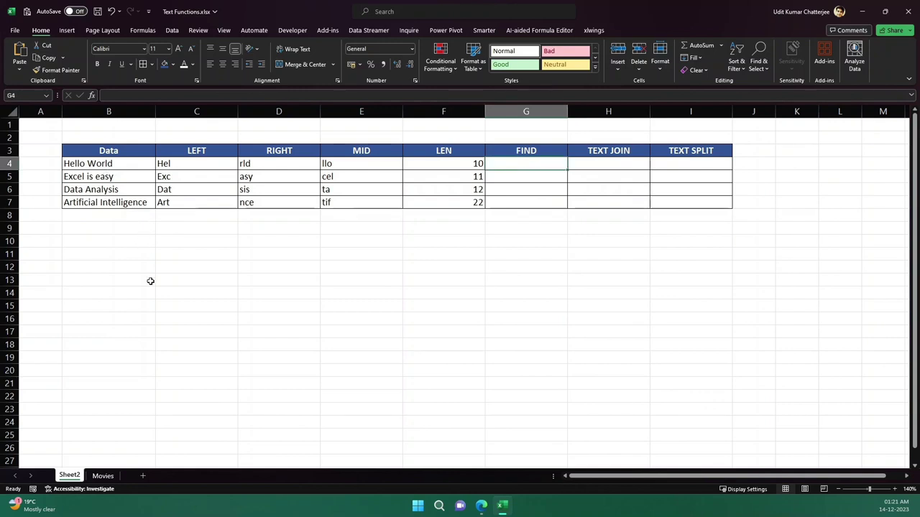
{"action": "type", "text": "="}
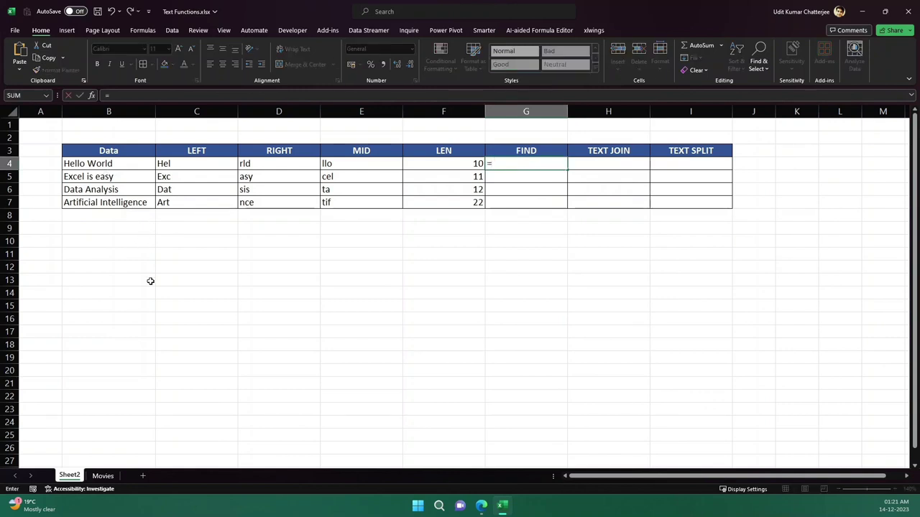
{"action": "type", "text": "fin"}
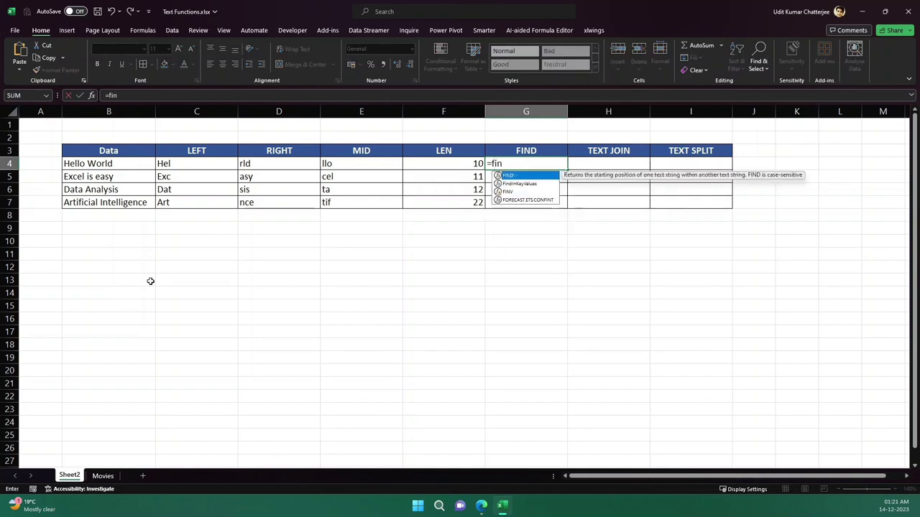
{"action": "key", "text": "Tab"}
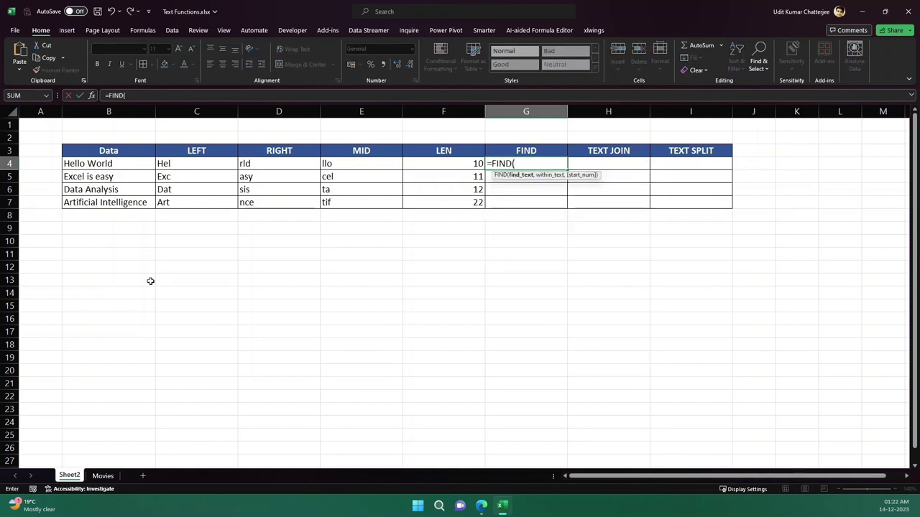
{"action": "key", "text": "Left"}
{"action": "key", "text": "Left"}
{"action": "key", "text": "Right"}
{"action": "key", "text": "Right"}
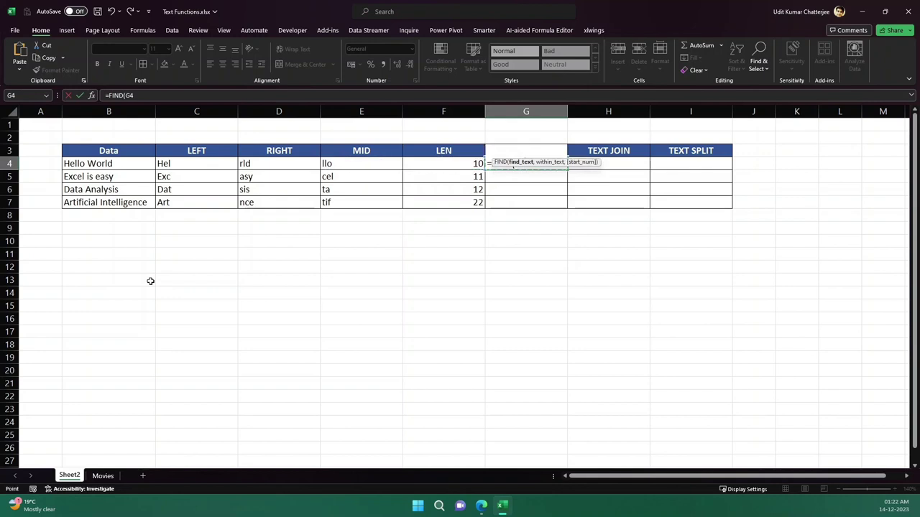
{"action": "key", "text": "Escape"}
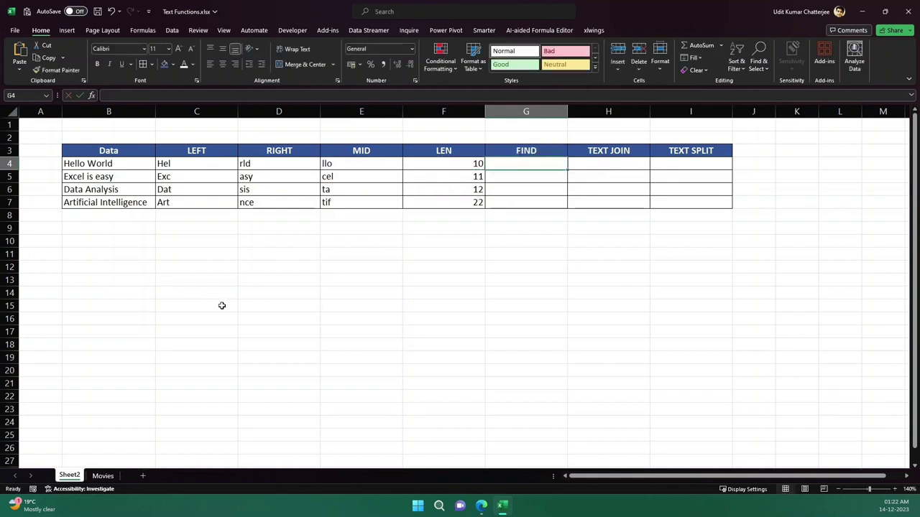
Enter =FIND("Hello", B4) in G4 to locate the word's starting position in the Hello World text.
{"action": "type", "text": "=fin"}
{"action": "key", "text": "Tab"}
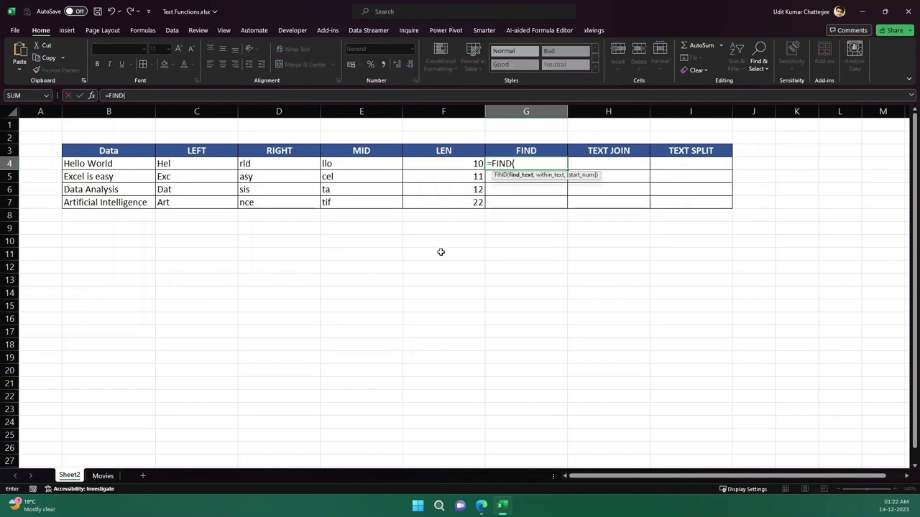
{"action": "type", "text": "\"Hello\","}
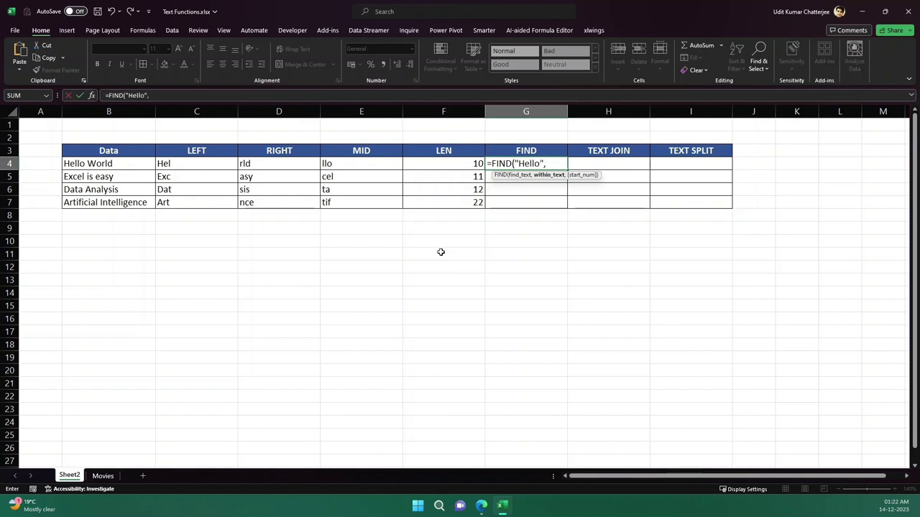
{"action": "left_click", "coordinate": [137, 165]}
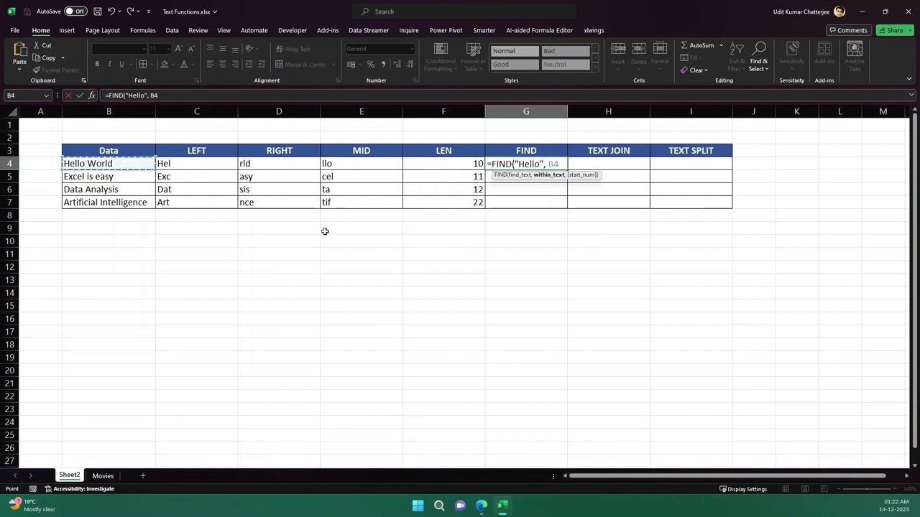
{"action": "type", "text": ")"}
{"action": "key", "text": "ctrl+Return"}
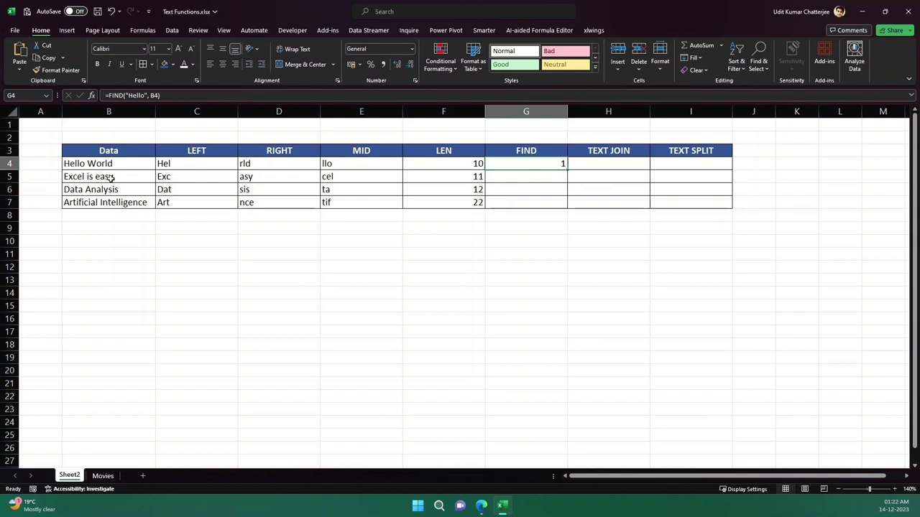
Change the search text in G4's FIND formula to lowercase "hello" to test case sensitivity.
{"action": "left_click", "coordinate": [578, 252]}
{"action": "left_click", "coordinate": [544, 168]}
{"action": "key", "text": "F2"}
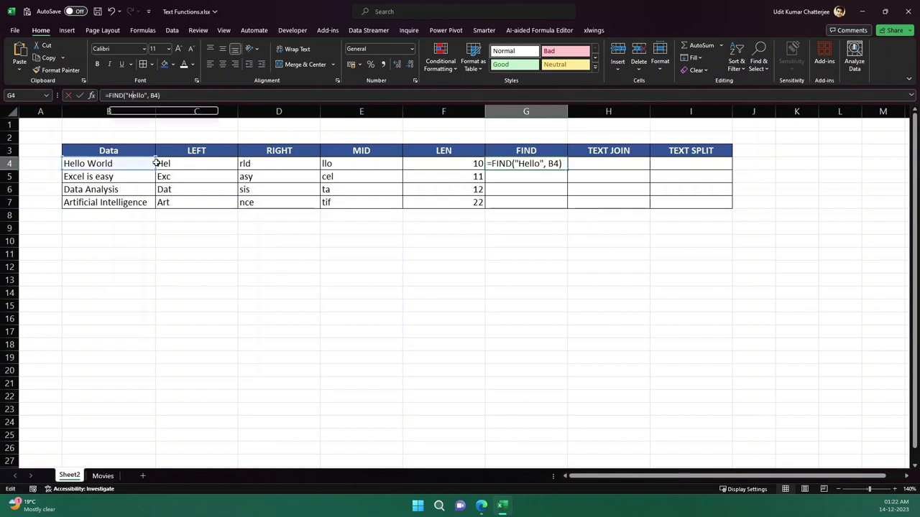
{"action": "key", "text": "BackSpace"}
{"action": "type", "text": "h"}
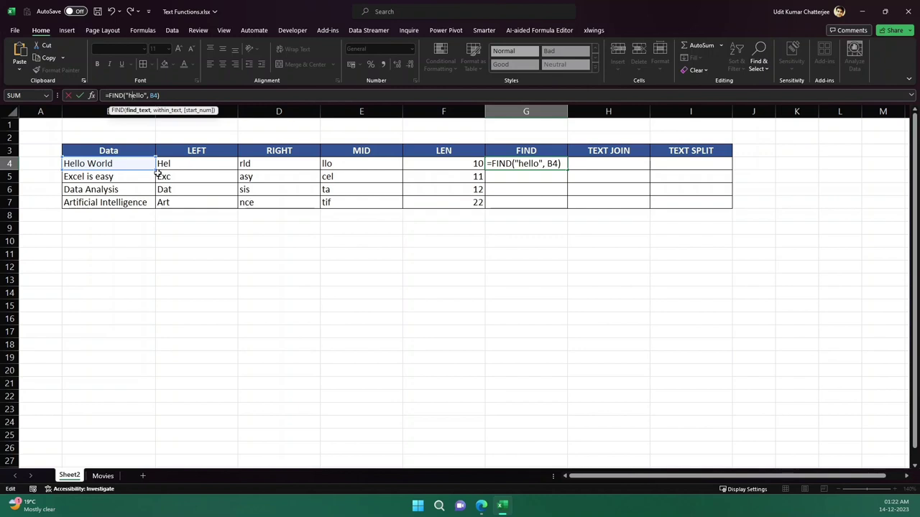
{"action": "key", "text": "Return"}
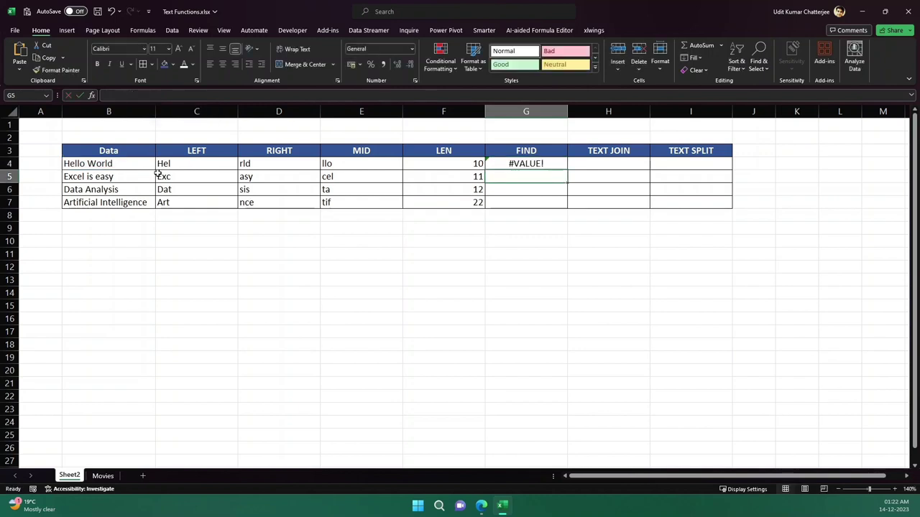
{"action": "left_click", "coordinate": [530, 240]}
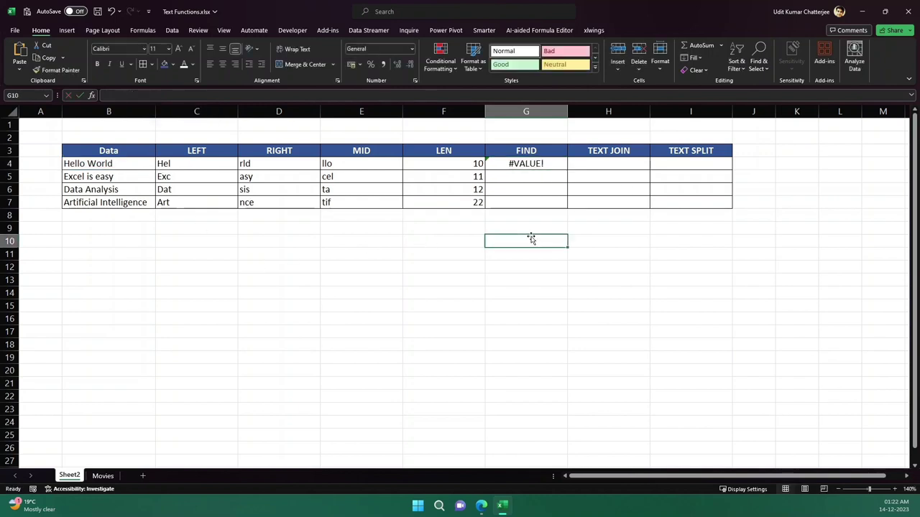
Restore the capitalised search text "Hello" in G4's FIND formula.
{"action": "left_click", "coordinate": [528, 167]}
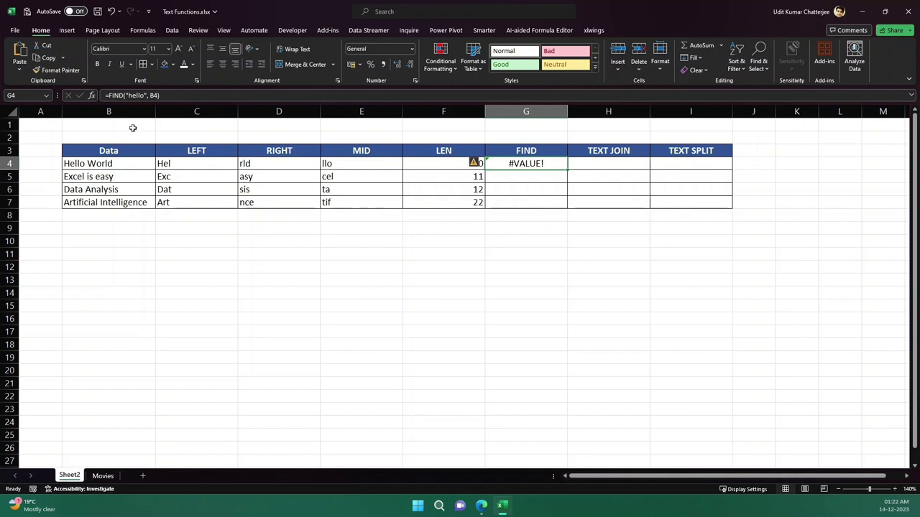
{"action": "left_click", "coordinate": [133, 95]}
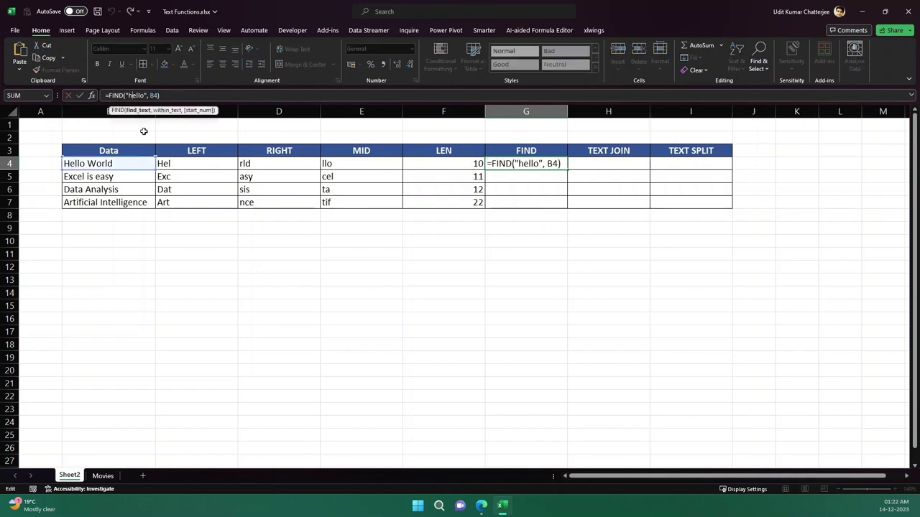
{"action": "key", "text": "BackSpace"}
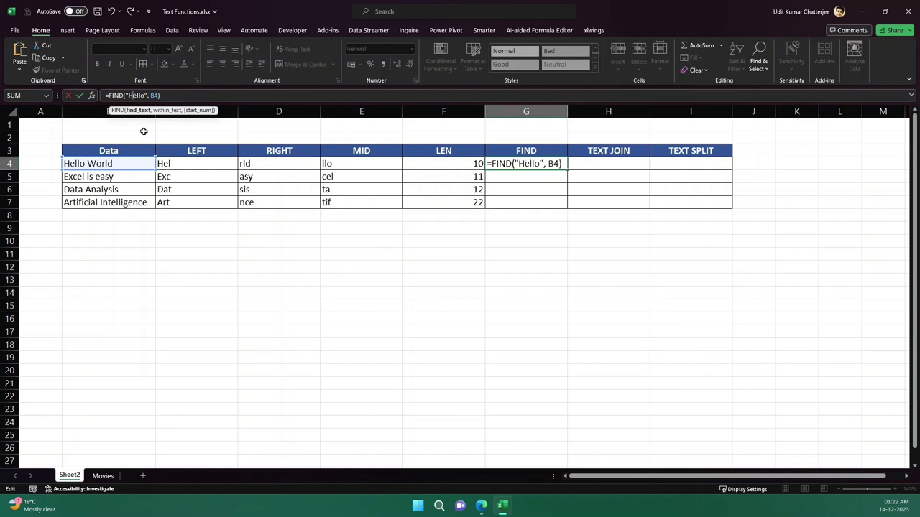
{"action": "key", "text": "Return"}
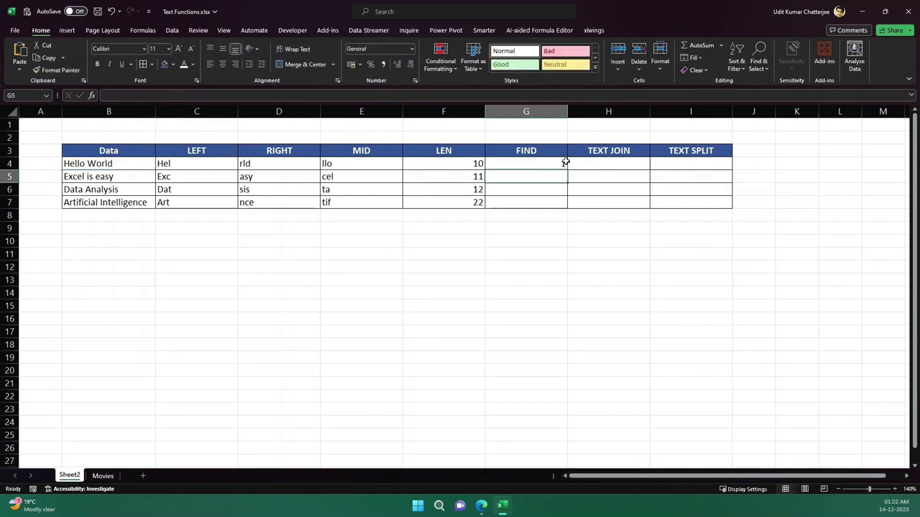
{"action": "left_click", "coordinate": [565, 162]}
{"action": "left_click", "coordinate": [546, 227]}
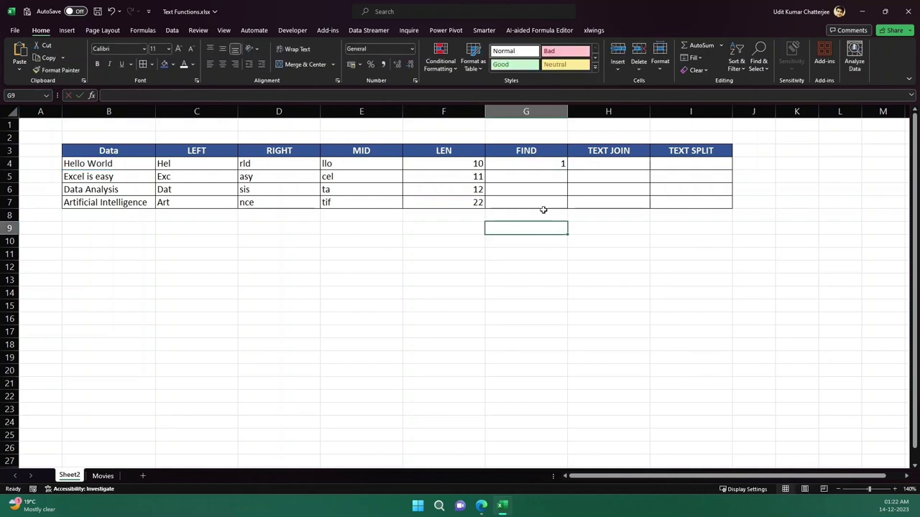
Replace FIND with SEARCH in G4 so that the formula reads =SEARCH("Hello", B4).
{"action": "left_click", "coordinate": [540, 165]}
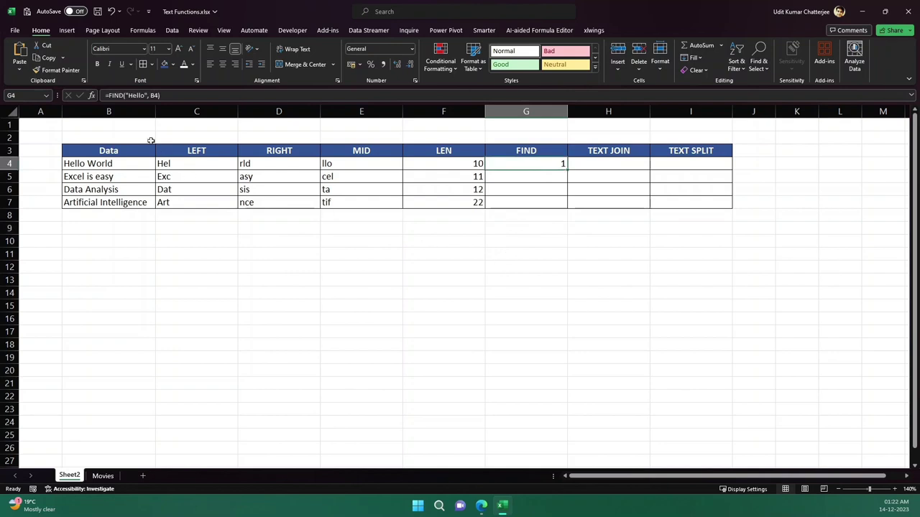
{"action": "left_click", "coordinate": [123, 94]}
{"action": "key", "text": "BackSpace"}
{"action": "key", "text": "BackSpace"}
{"action": "key", "text": "BackSpace"}
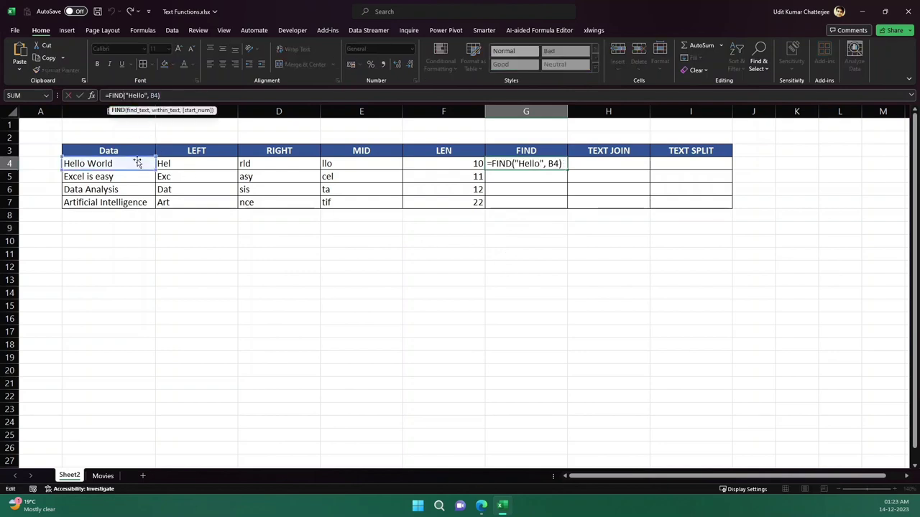
{"action": "key", "text": "BackSpace"}
{"action": "type", "text": "SEARC"}
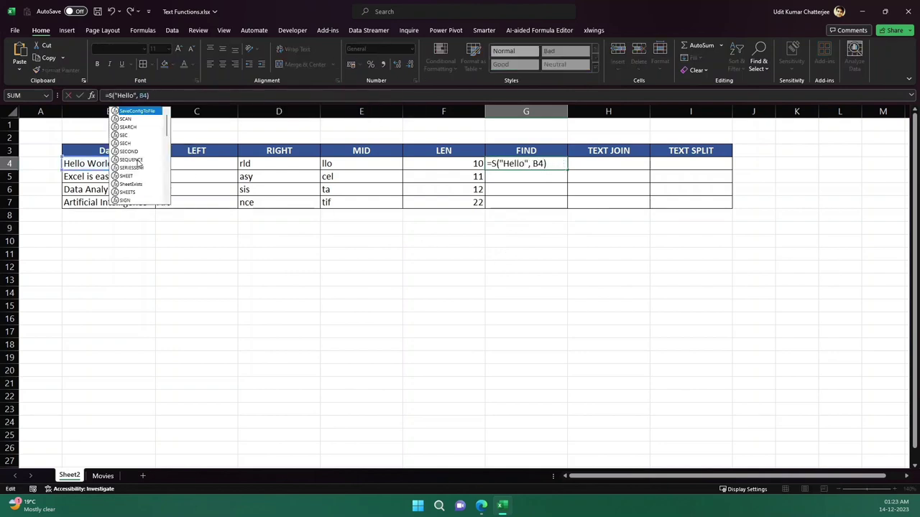
{"action": "type", "text": "H"}
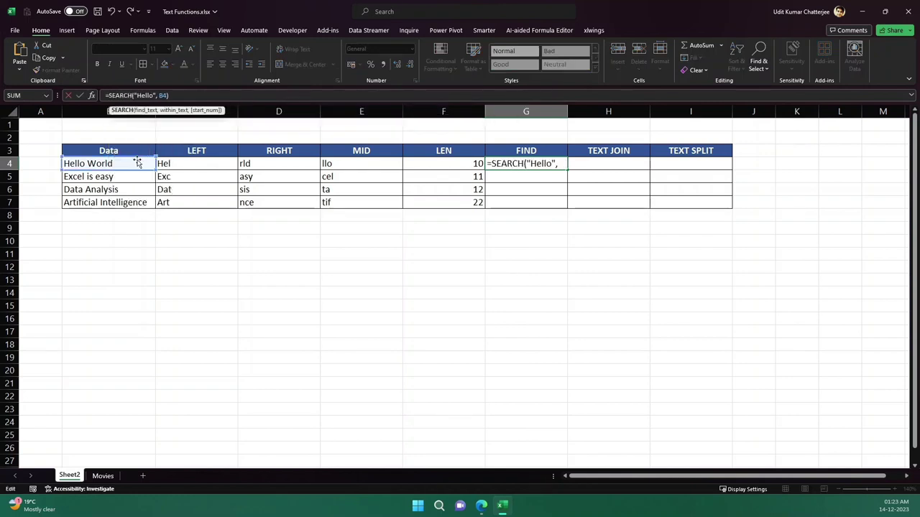
{"action": "key", "text": "Return"}
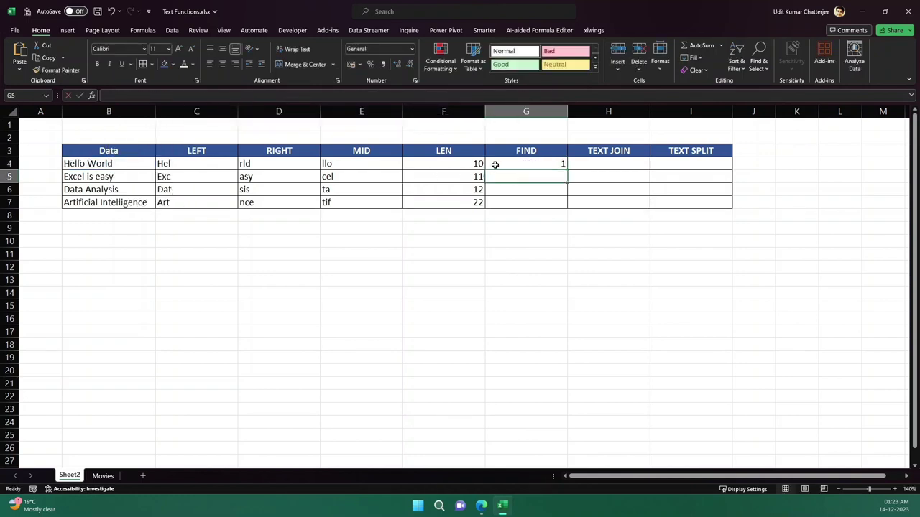
Change G4's formula to =SEARCH("hello", B4) to test the lowercase search text, and check the result.
{"action": "left_click", "coordinate": [507, 163]}
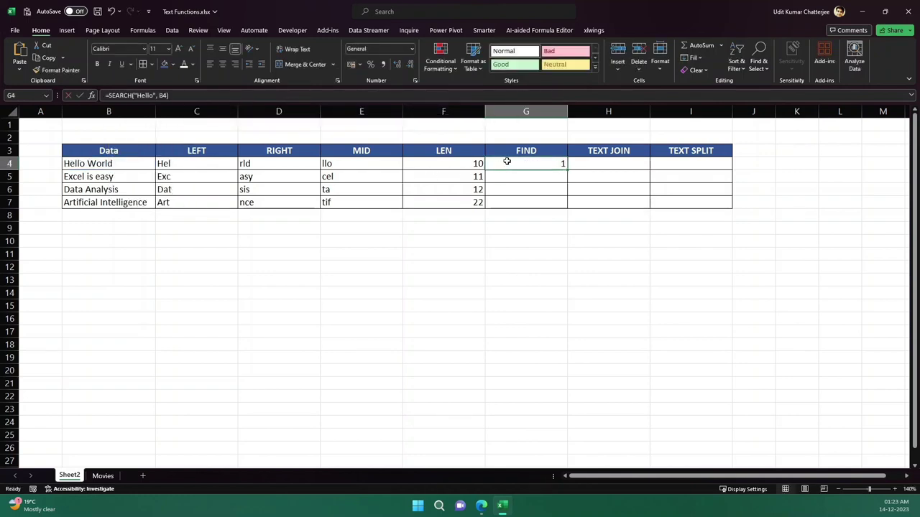
{"action": "left_click", "coordinate": [139, 94]}
{"action": "key", "text": "BackSpace"}
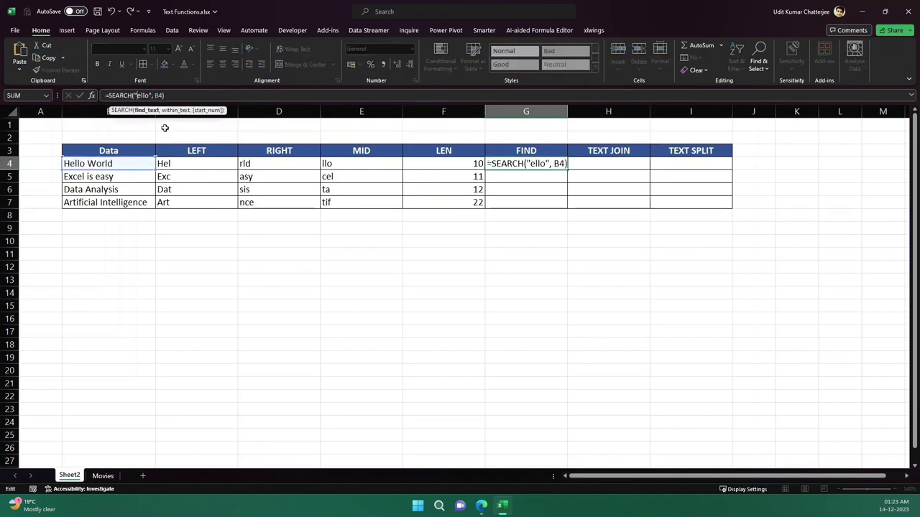
{"action": "type", "text": "h"}
{"action": "key", "text": "ctrl+Return"}
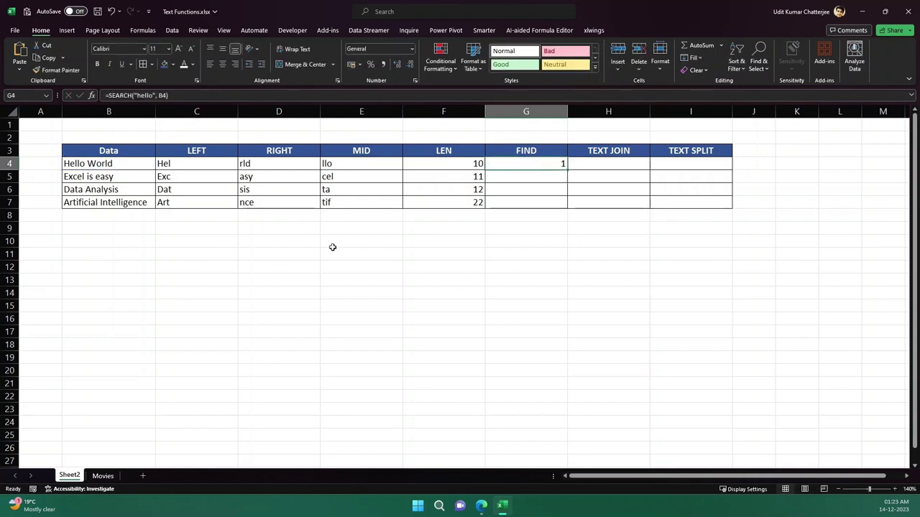
{"action": "left_click", "coordinate": [331, 248]}
{"action": "left_click", "coordinate": [529, 164]}
{"action": "left_click", "coordinate": [530, 229]}
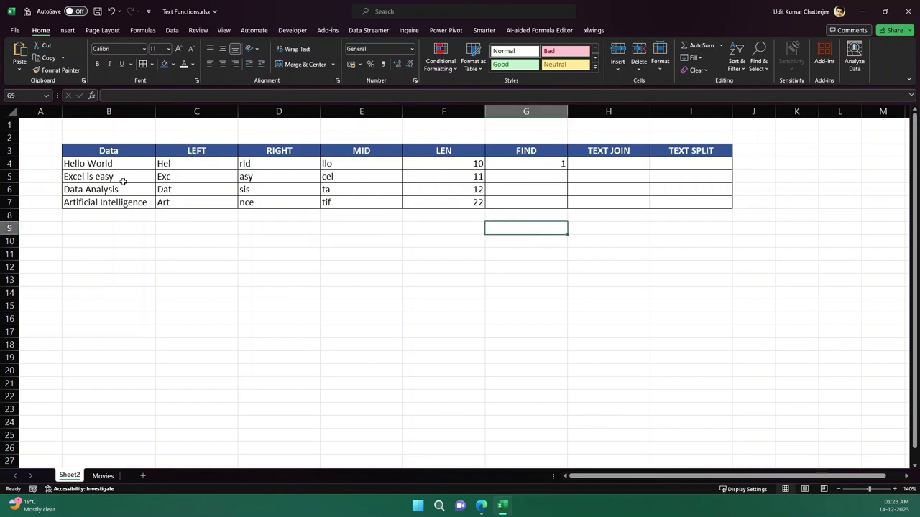
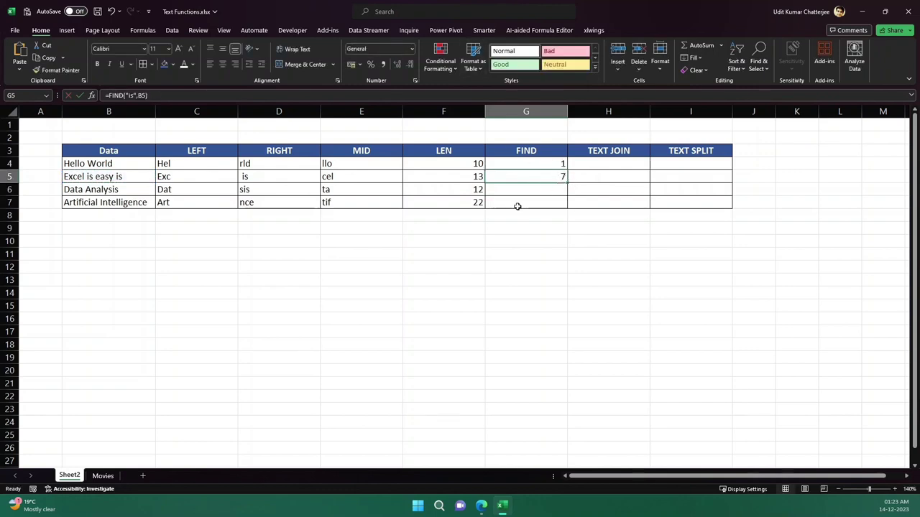
Examine where "is" occurs in B5's text and compare it with the FIND result in G5.
{"action": "left_click", "coordinate": [84, 178]}
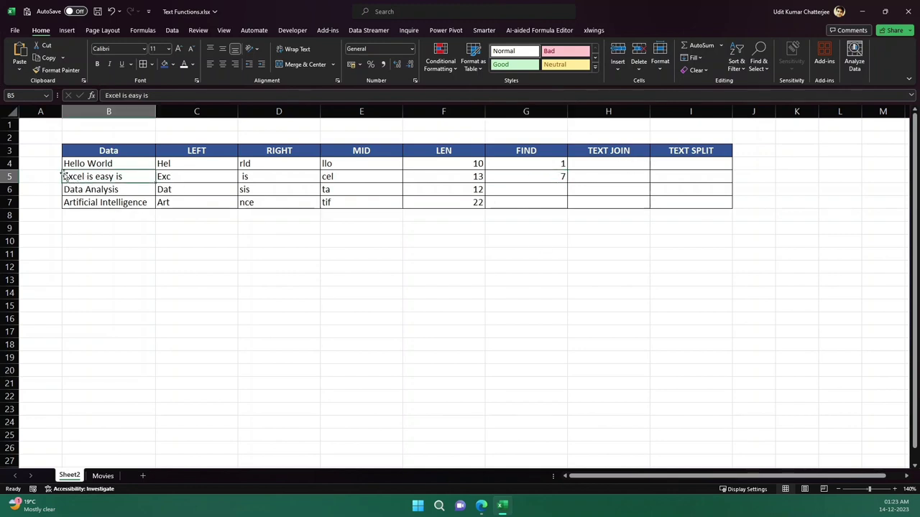
{"action": "left_click_drag", "start_coordinate": [105, 95], "coordinate": [127, 95]}
{"action": "left_click", "coordinate": [123, 95]}
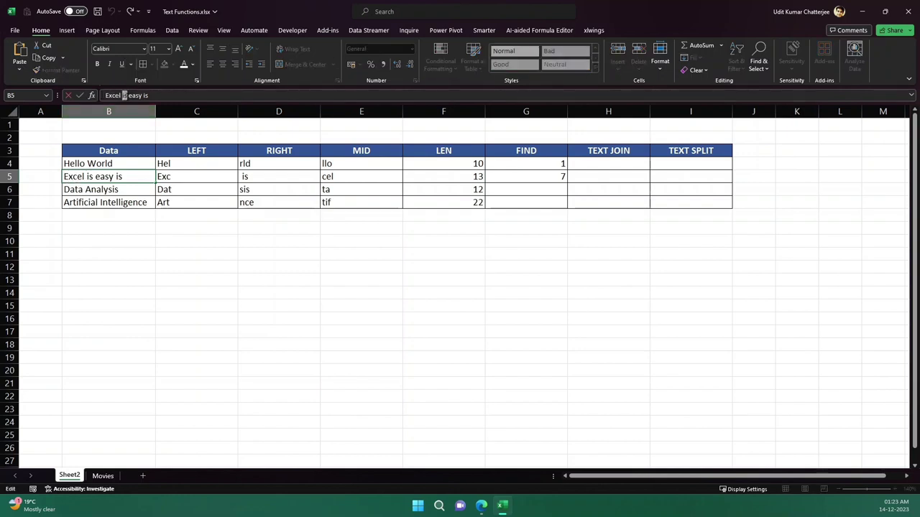
{"action": "left_click", "coordinate": [558, 176]}
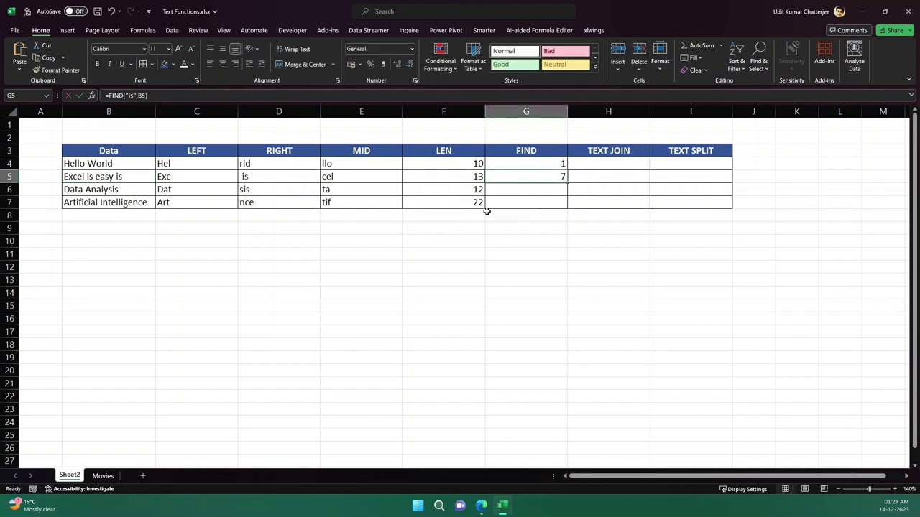
{"action": "left_click", "coordinate": [112, 176]}
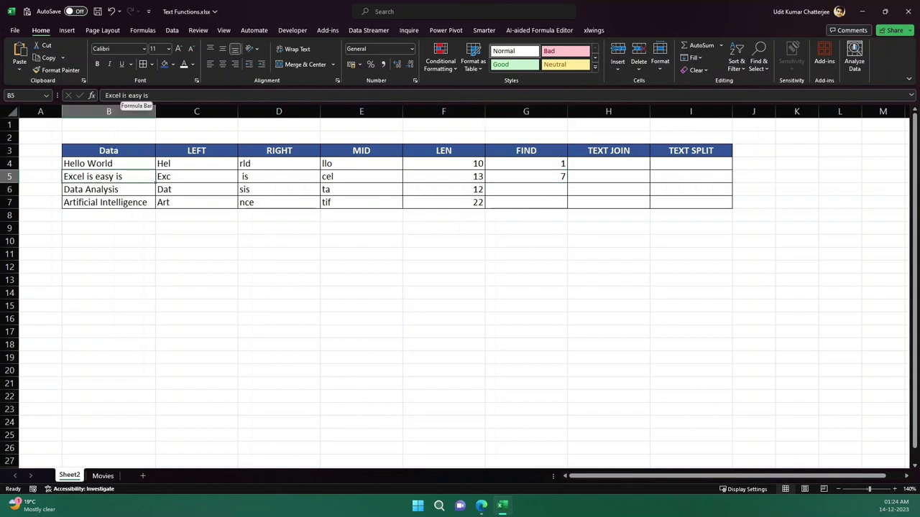
{"action": "left_click", "coordinate": [146, 95]}
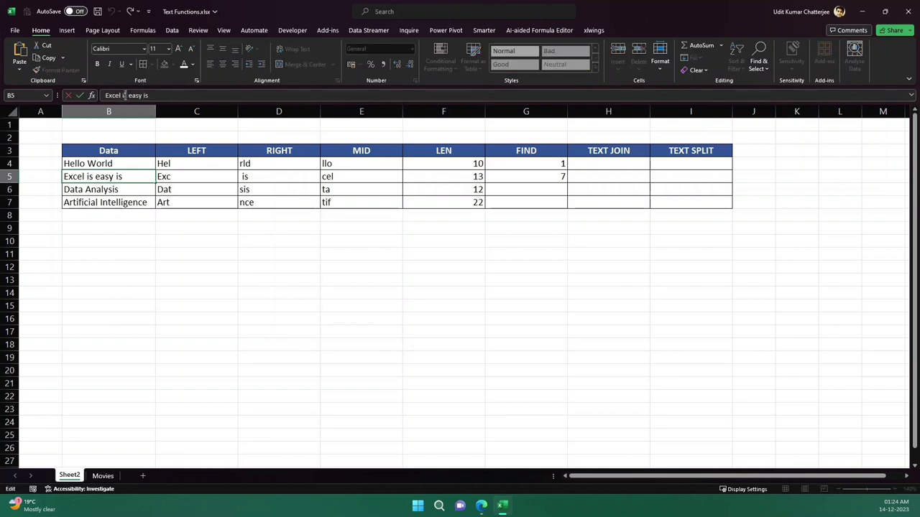
{"action": "left_click", "coordinate": [523, 257]}
Add a start position of 8 to G5's formula so that it reads =FIND("is",B5, 8).
{"action": "left_click", "coordinate": [524, 166]}
{"action": "left_click", "coordinate": [524, 176]}
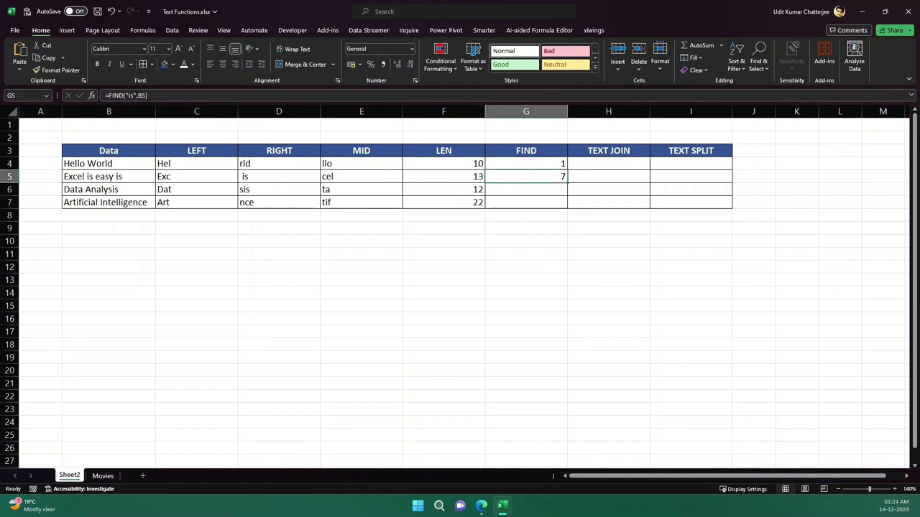
{"action": "left_click", "coordinate": [145, 97]}
{"action": "type", "text": ","}
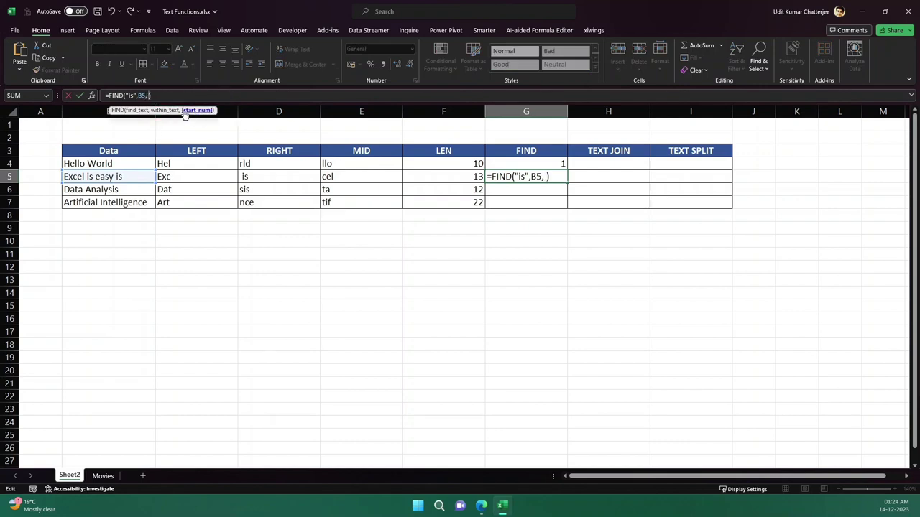
{"action": "type", "text": " 8"}
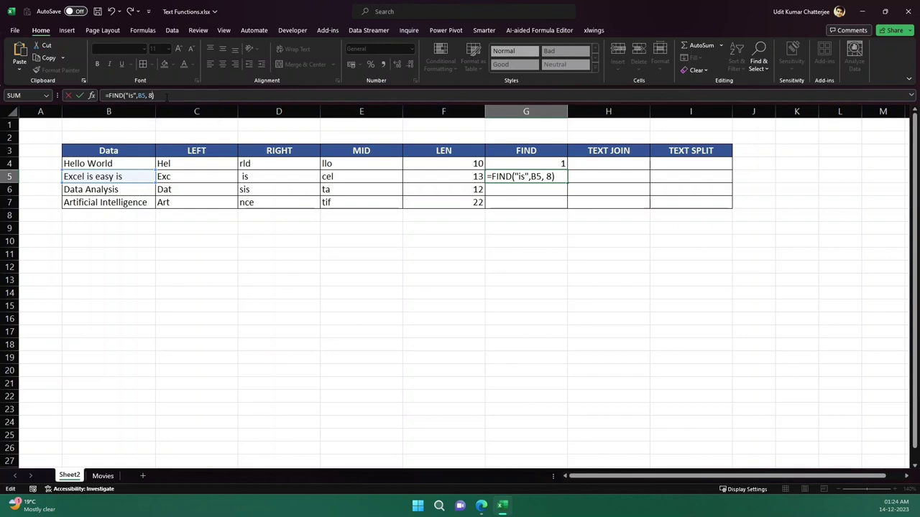
{"action": "key", "text": "Return"}
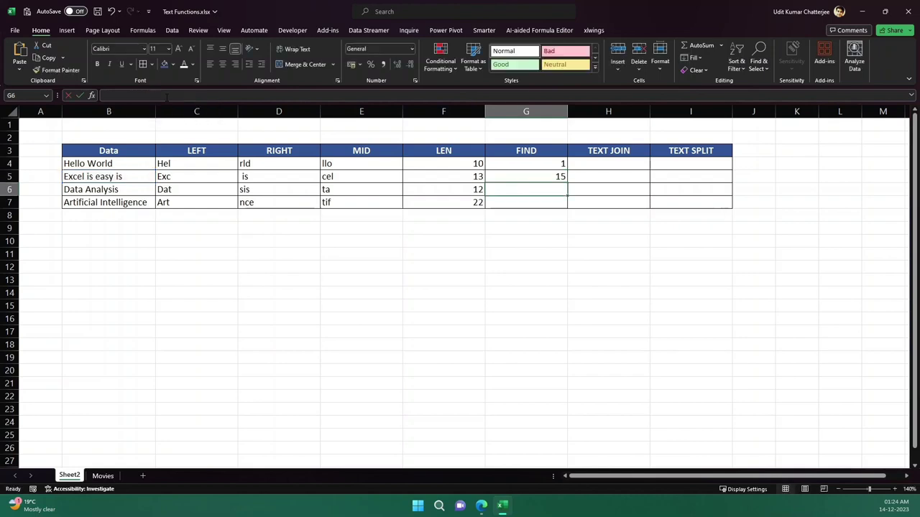
Check G5's FIND formula against the text in B5, and review the SEARCH formula in G4.
{"action": "left_click", "coordinate": [573, 178]}
{"action": "left_click", "coordinate": [545, 178]}
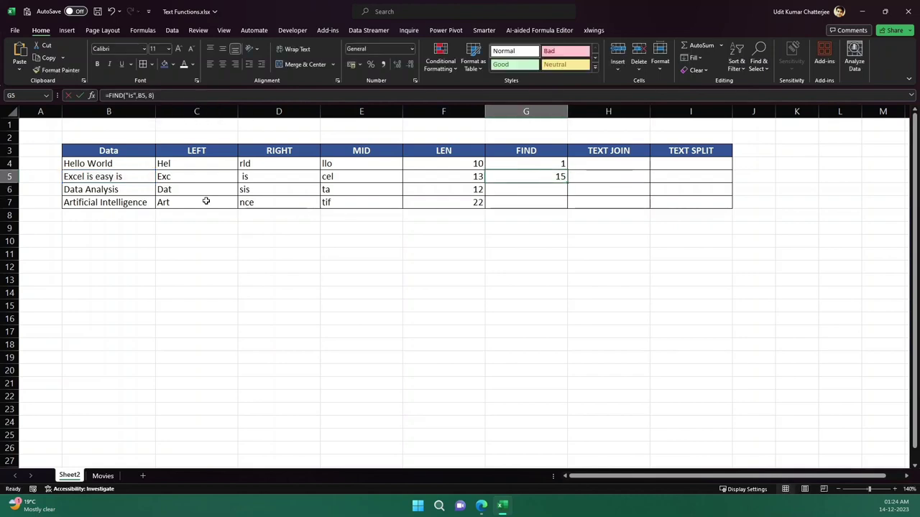
{"action": "left_click", "coordinate": [94, 180]}
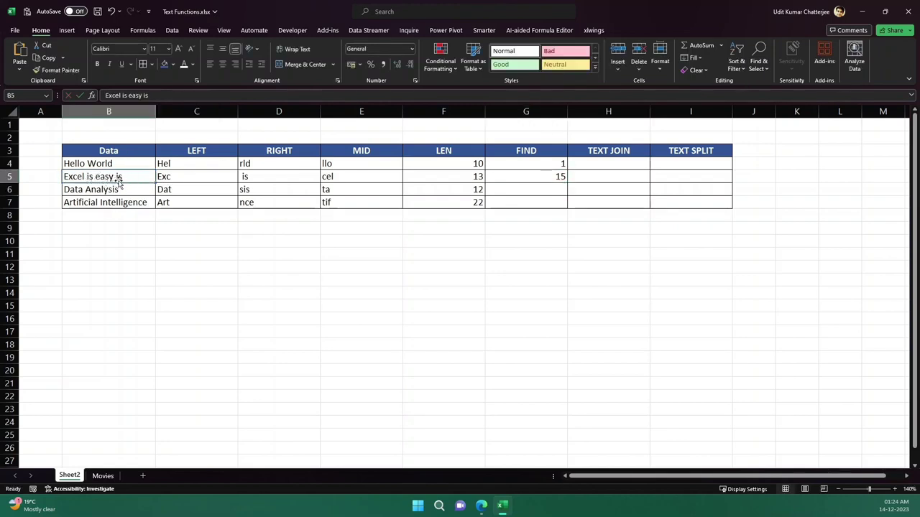
{"action": "left_click", "coordinate": [416, 276]}
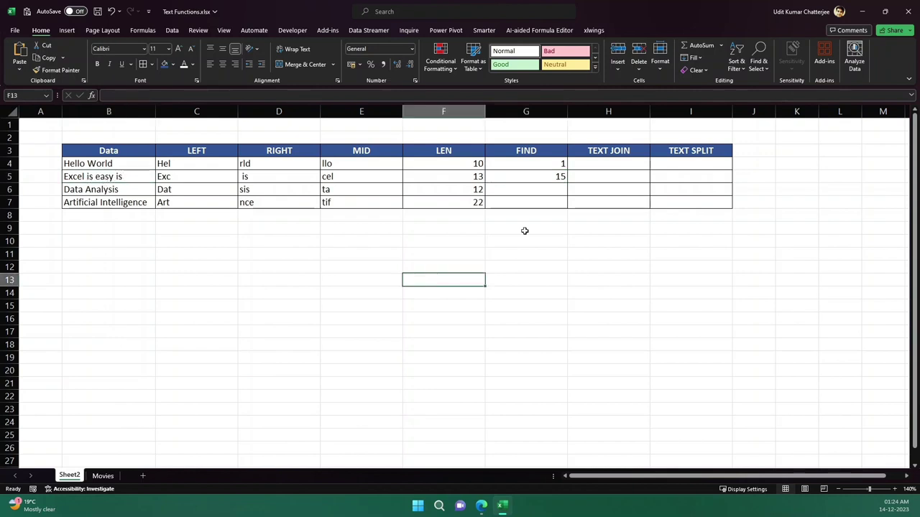
{"action": "left_click", "coordinate": [546, 178]}
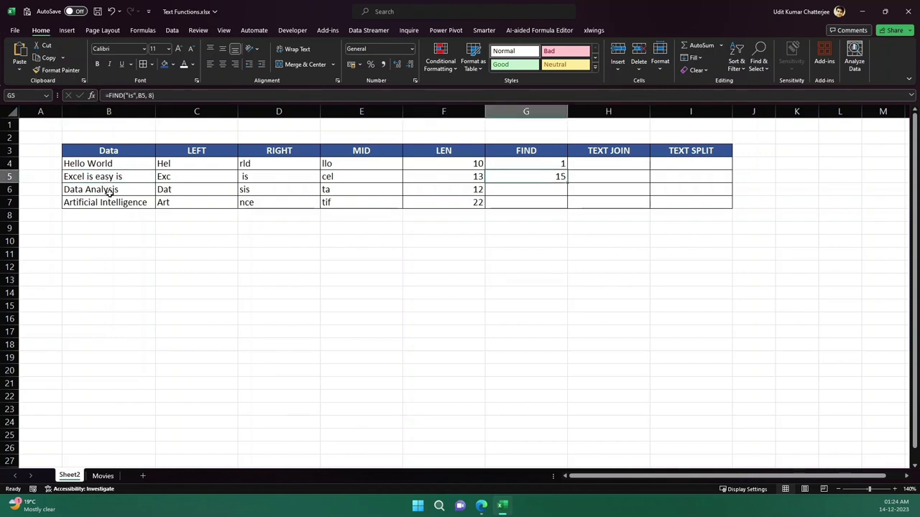
{"action": "left_click", "coordinate": [552, 243]}
{"action": "left_click", "coordinate": [532, 163]}
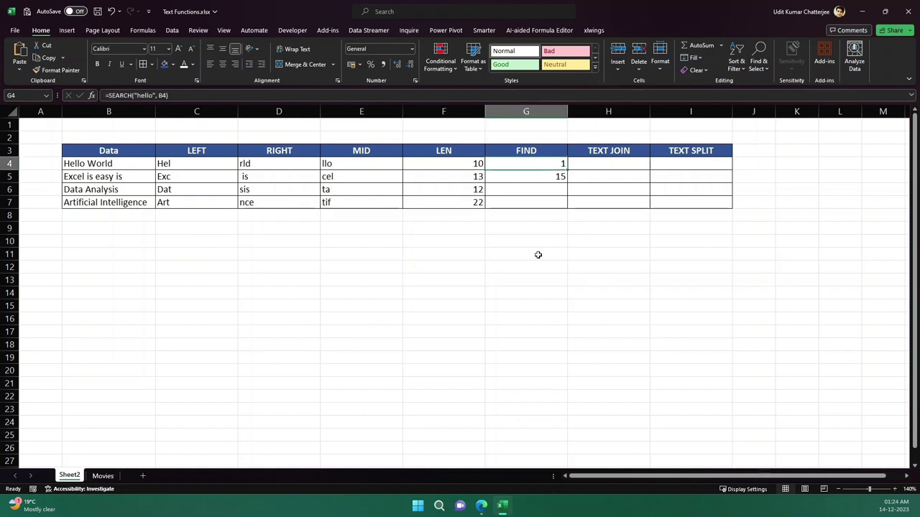
{"action": "left_click", "coordinate": [536, 199]}
{"action": "left_click", "coordinate": [539, 164]}
Enter =TEXTJOIN(",", 0,C4:D4) in H4 to join the LEFT and RIGHT texts with a comma.
{"action": "left_click", "coordinate": [597, 166]}
{"action": "type", "text": "="}
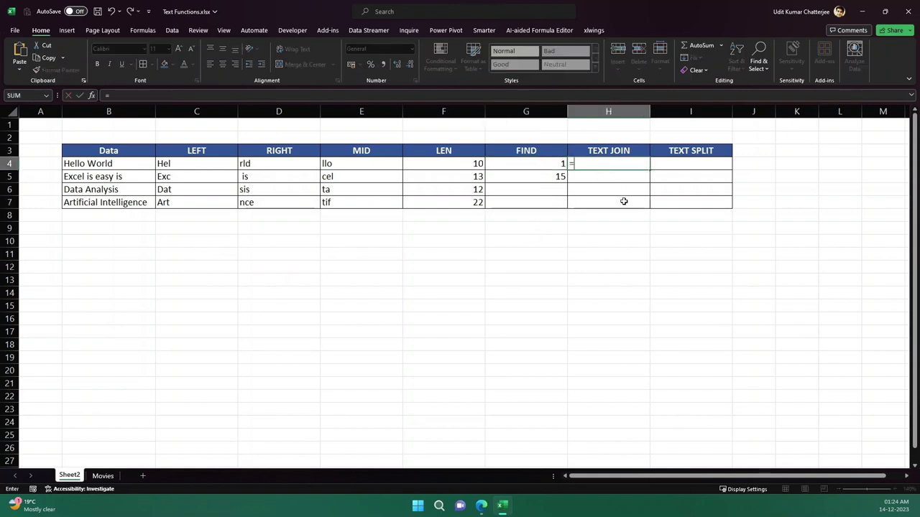
{"action": "type", "text": "te"}
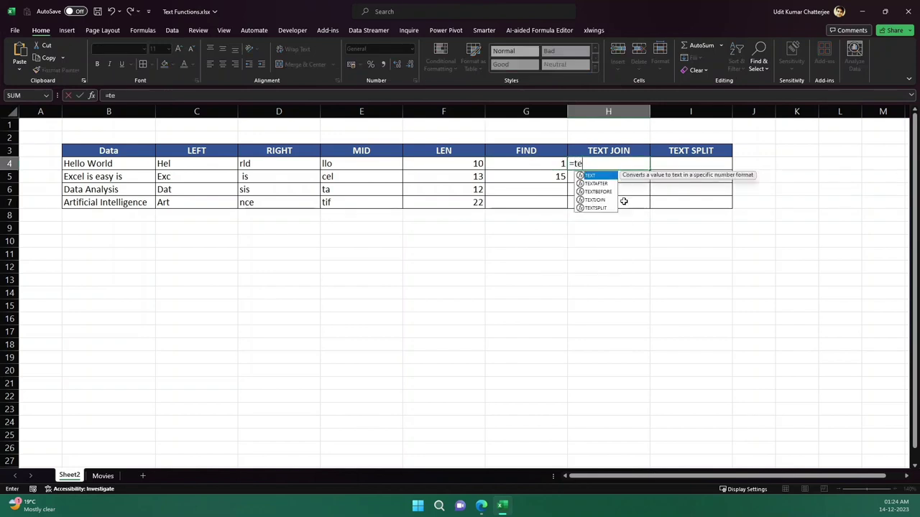
{"action": "key", "text": "Down"}
{"action": "key", "text": "Down"}
{"action": "key", "text": "Down"}
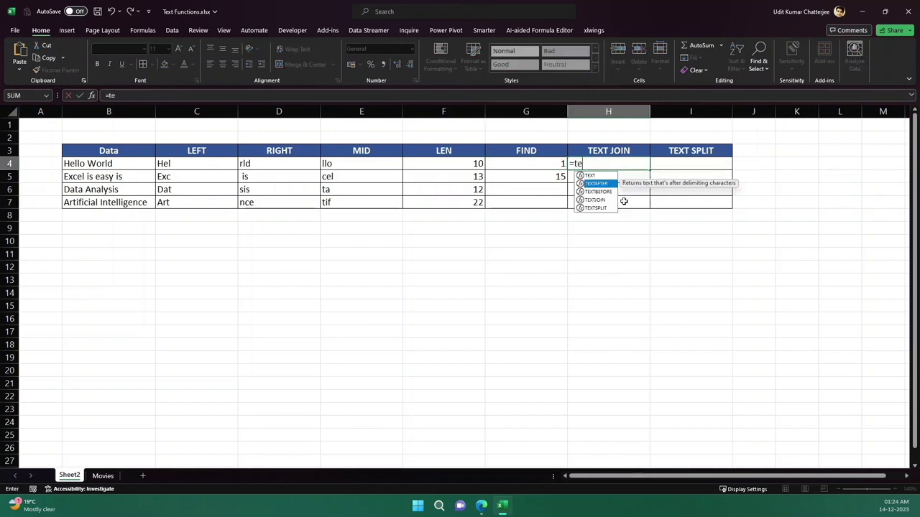
{"action": "key", "text": "Tab"}
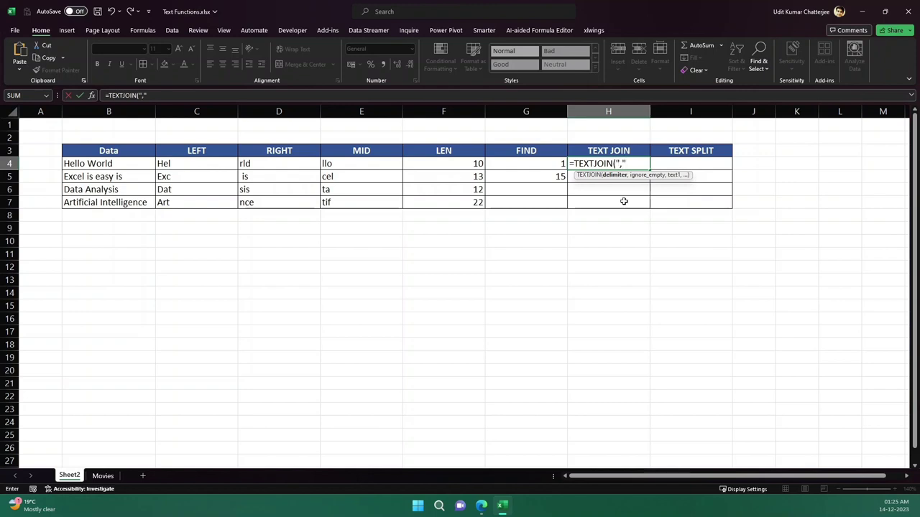
{"action": "type", "text": ","}
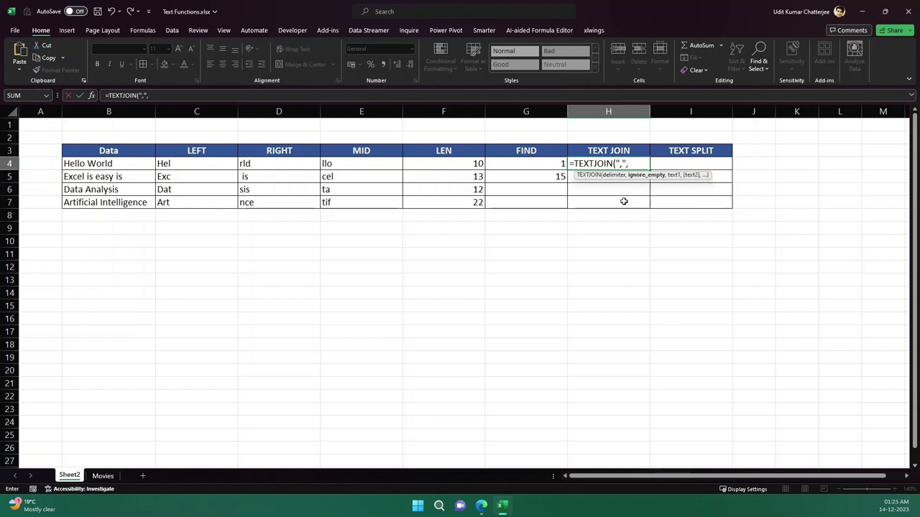
{"action": "type", "text": " 0"}
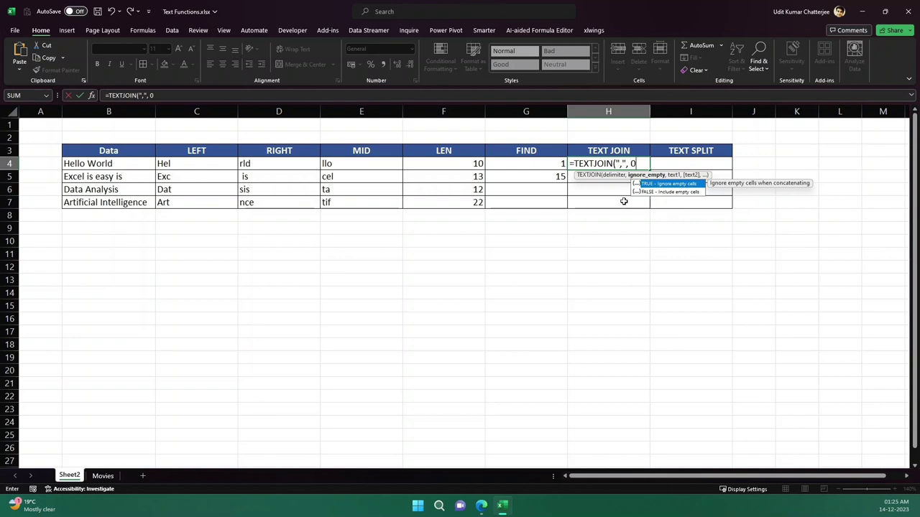
{"action": "type", "text": ","}
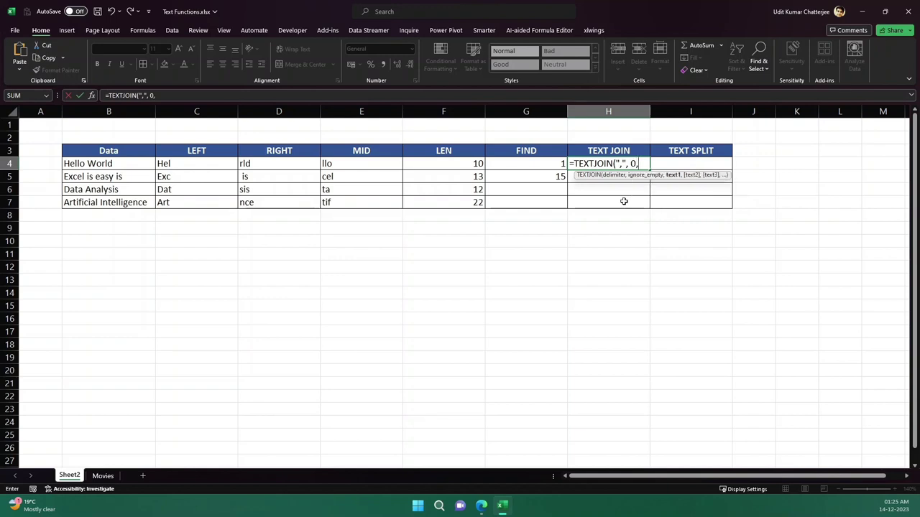
{"action": "left_click_drag", "start_coordinate": [222, 165], "coordinate": [263, 164]}
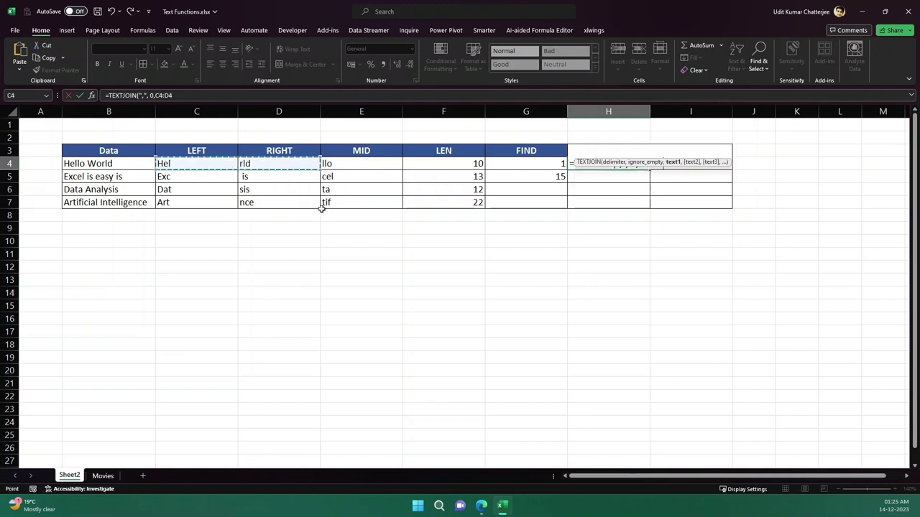
{"action": "type", "text": ")"}
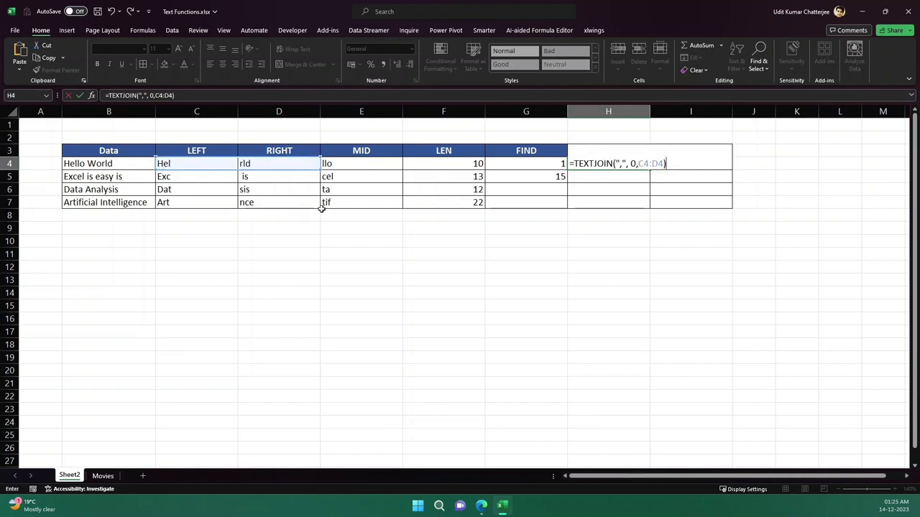
{"action": "key", "text": "ctrl+Return"}
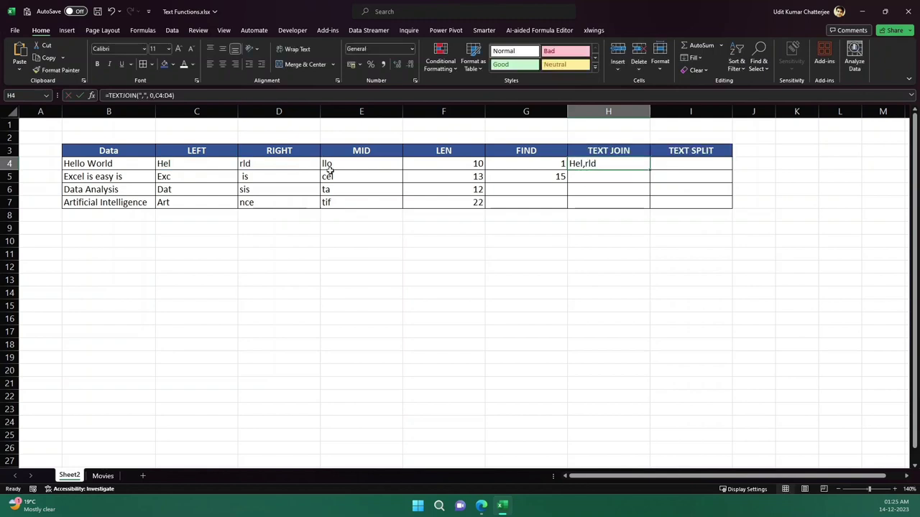
Check source cells C4 and D4, and change the delimiter in H4's TEXTJOIN formula from a comma to a space.
{"action": "left_click", "coordinate": [197, 166]}
{"action": "left_click", "coordinate": [273, 166]}
{"action": "left_click", "coordinate": [197, 165]}
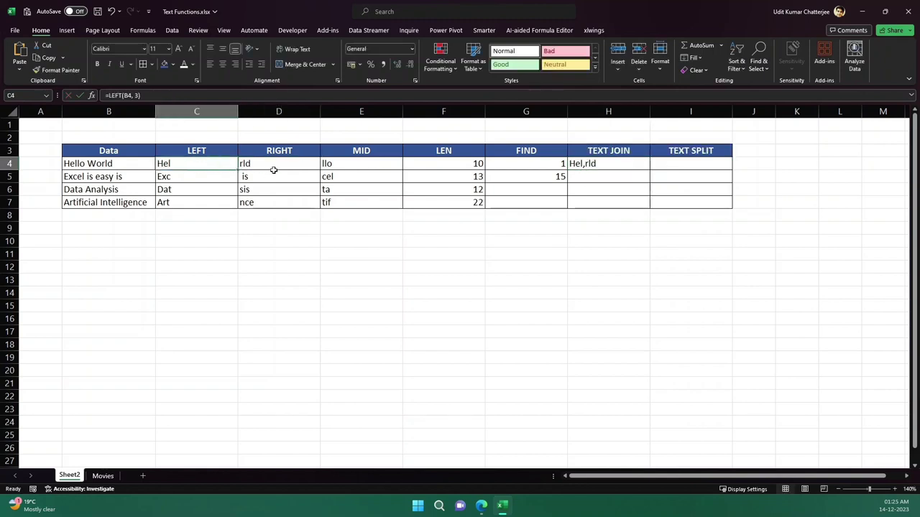
{"action": "left_click", "coordinate": [273, 168]}
{"action": "left_click", "coordinate": [579, 163]}
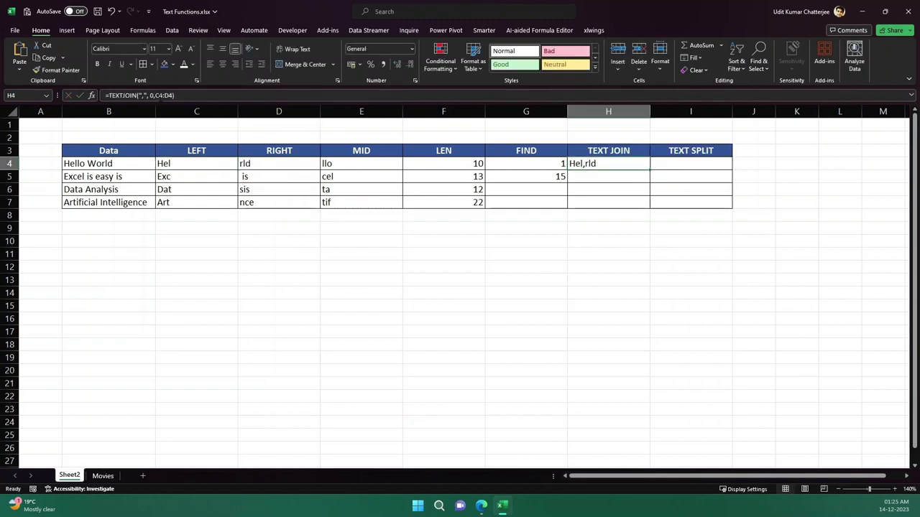
{"action": "left_click", "coordinate": [163, 99]}
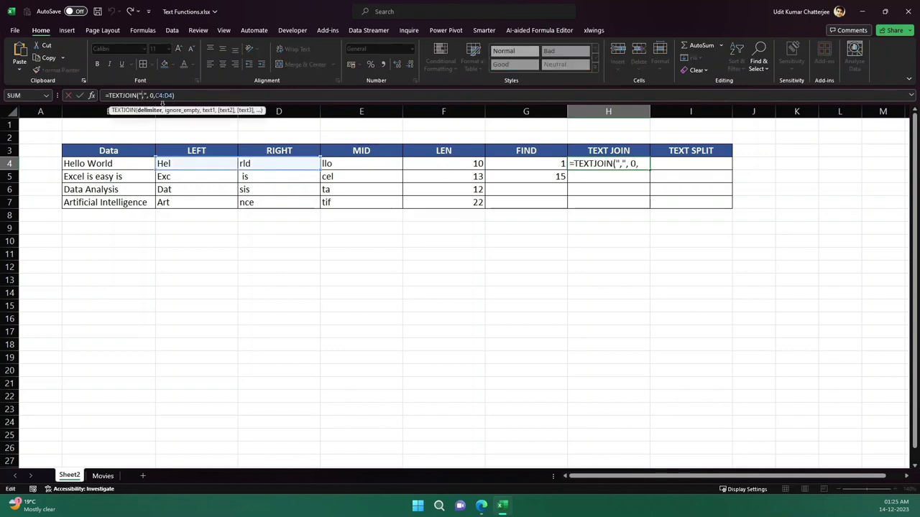
{"action": "key", "text": "BackSpace"}
{"action": "key", "text": "Return"}
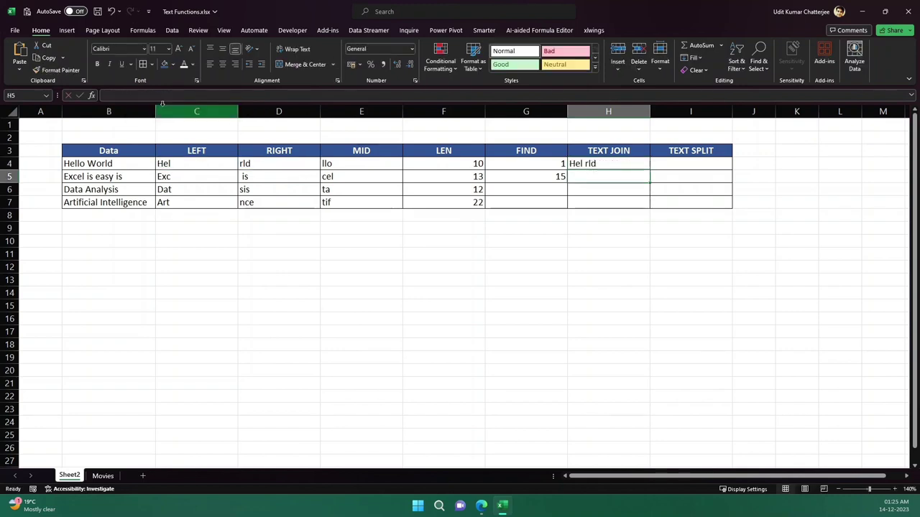
Replace the joined range in H4's formula with separate references in reverse order, giving =TEXTJOIN(" ", 0,D4,C4).
{"action": "left_click", "coordinate": [605, 163]}
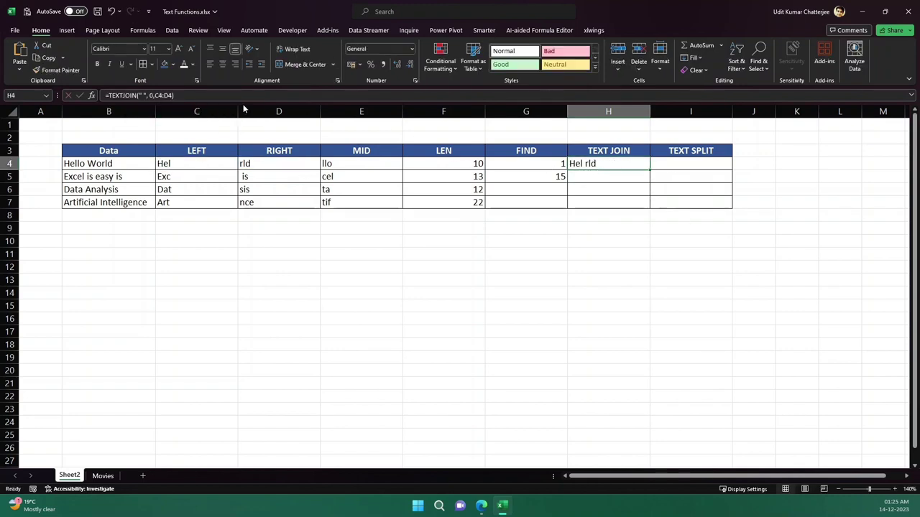
{"action": "left_click", "coordinate": [165, 95]}
{"action": "double_click", "coordinate": [167, 95]}
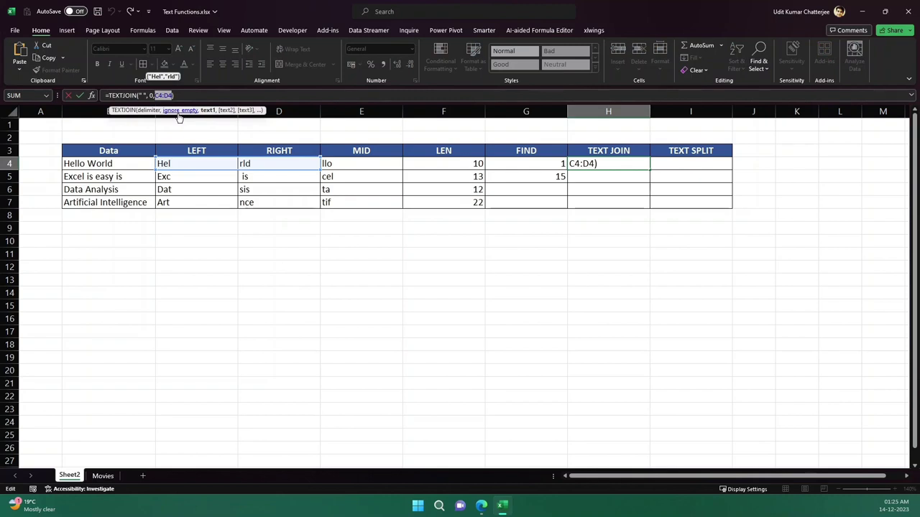
{"action": "key", "text": "BackSpace"}
{"action": "left_click", "coordinate": [258, 165]}
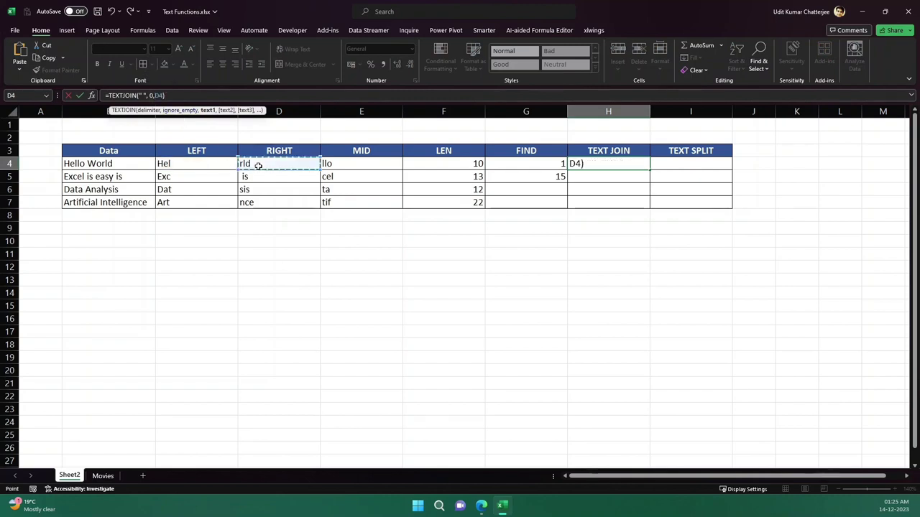
{"action": "type", "text": ","}
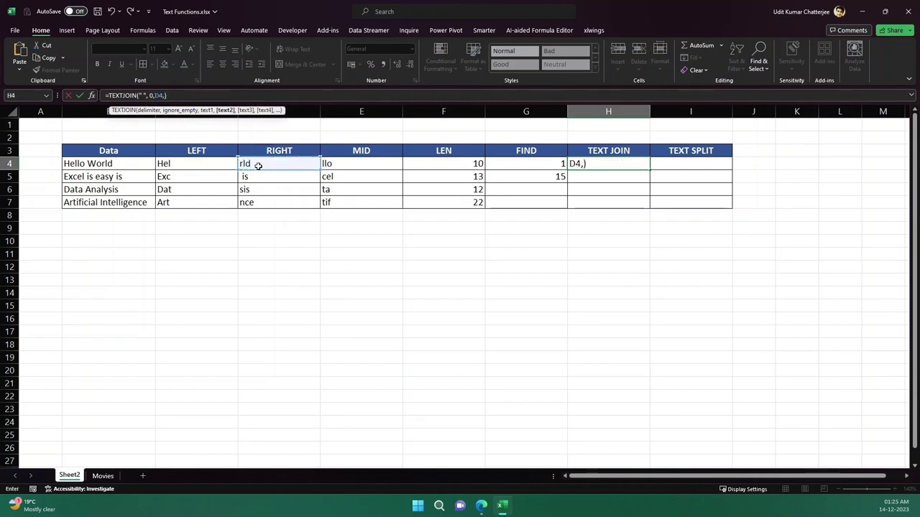
{"action": "left_click", "coordinate": [225, 164]}
{"action": "key", "text": "Return"}
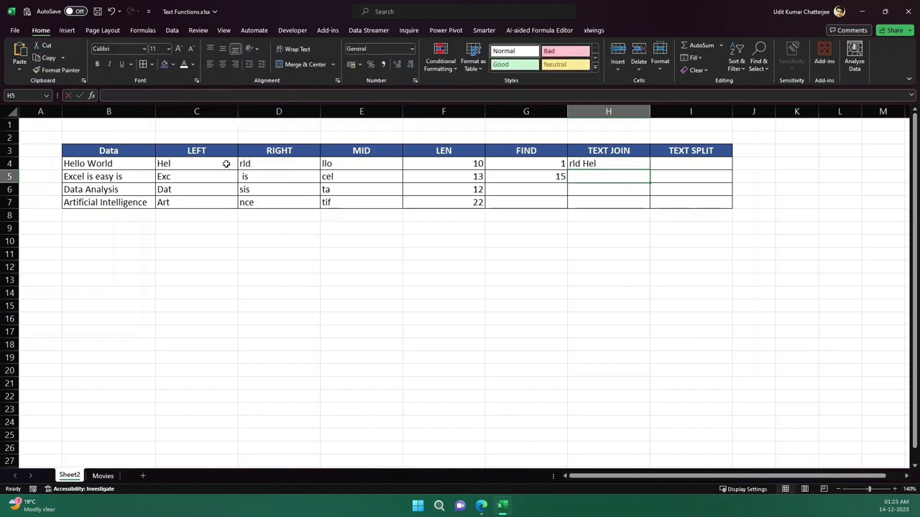
Review the TEXTJOIN formula in H4 and fill it down through H7.
{"action": "left_click", "coordinate": [641, 227]}
{"action": "left_click", "coordinate": [594, 168]}
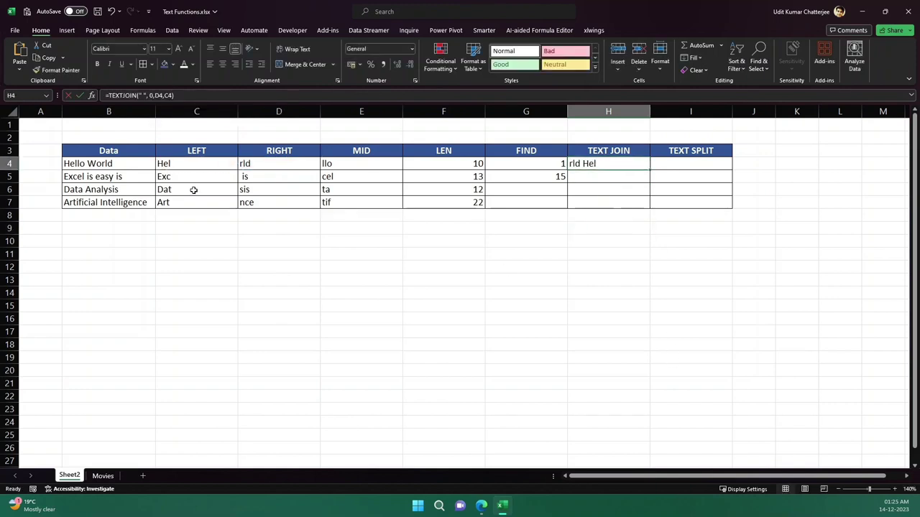
{"action": "left_click", "coordinate": [534, 254]}
{"action": "left_click", "coordinate": [590, 165]}
{"action": "left_click_drag", "start_coordinate": [650, 170], "coordinate": [650, 208]}
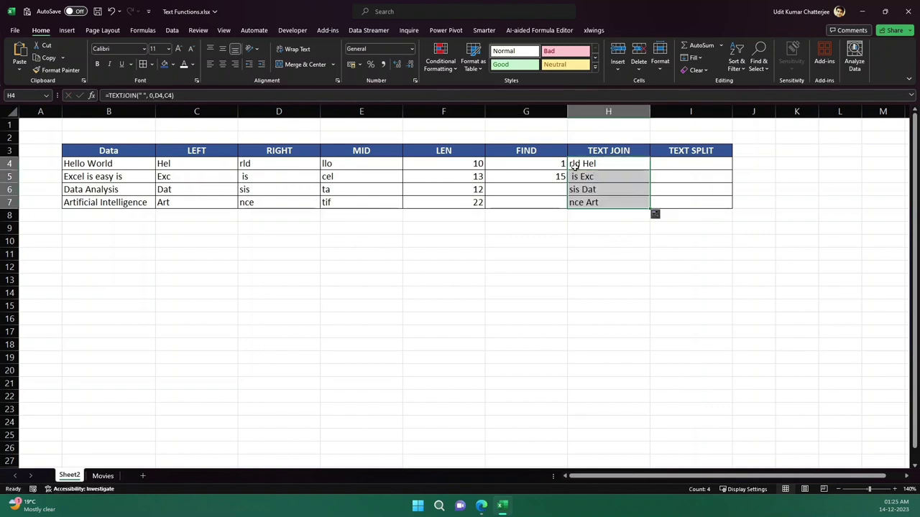
Fill the FIND formula from G5 down through G7.
{"action": "left_click", "coordinate": [583, 245]}
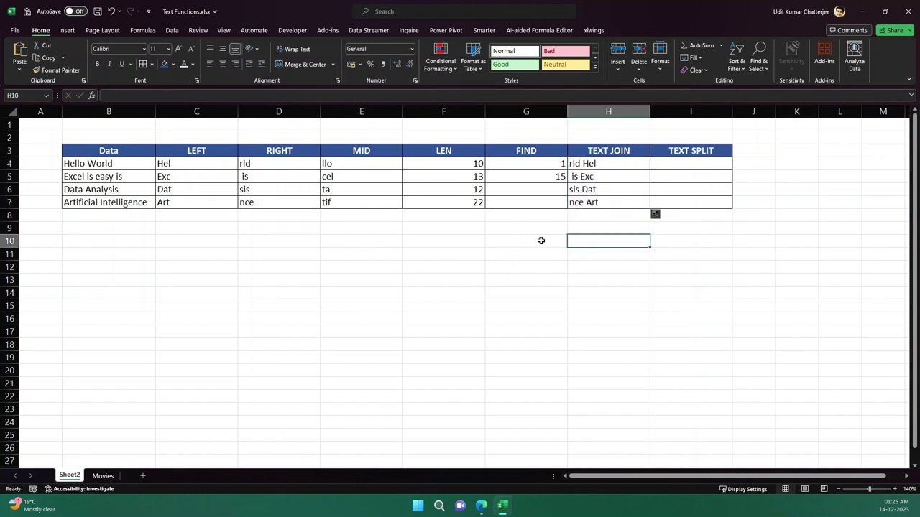
{"action": "left_click", "coordinate": [531, 177]}
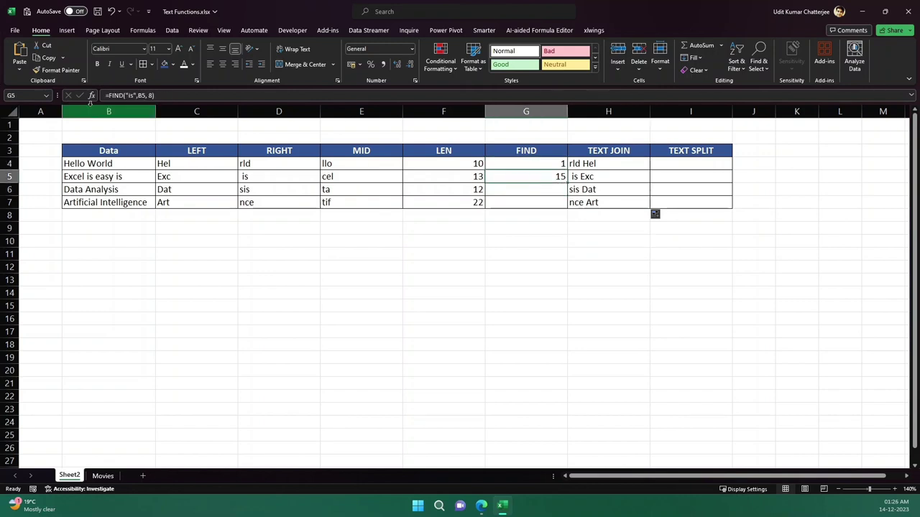
{"action": "left_click", "coordinate": [556, 204]}
{"action": "left_click", "coordinate": [549, 170]}
{"action": "left_click_drag", "start_coordinate": [559, 179], "coordinate": [567, 202]}
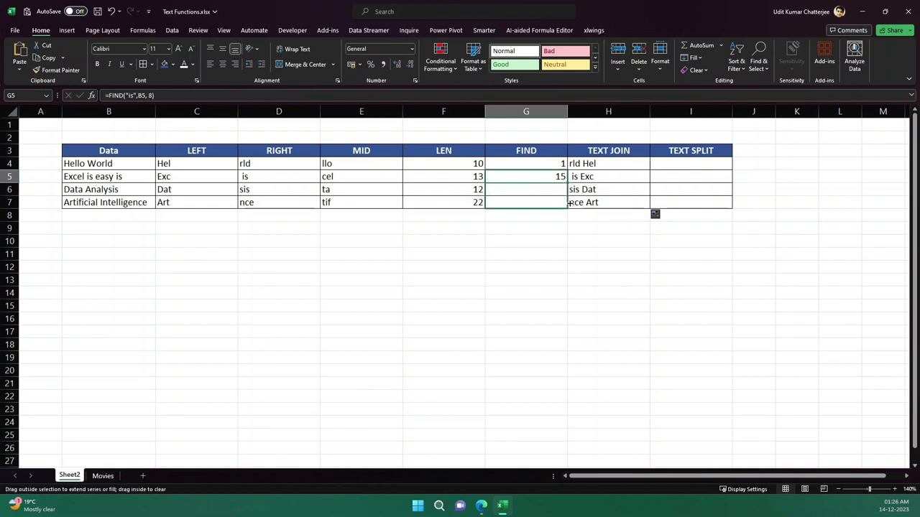
{"action": "left_click_drag", "start_coordinate": [555, 238], "coordinate": [567, 208]}
{"action": "left_click", "coordinate": [553, 191]}
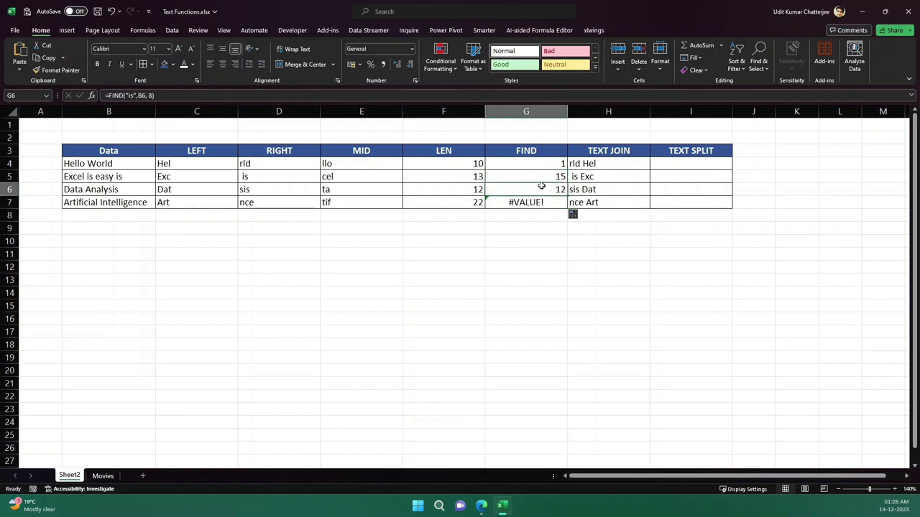
Compare the FIND results in G6 and G7 with their source texts in the Data column.
{"action": "left_click", "coordinate": [127, 187]}
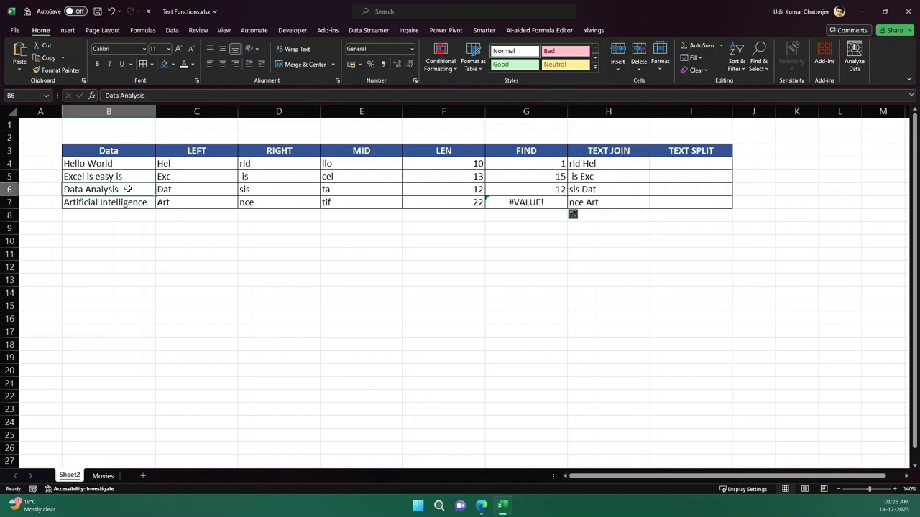
{"action": "left_click", "coordinate": [136, 253]}
{"action": "left_click", "coordinate": [115, 214]}
{"action": "left_click", "coordinate": [525, 204]}
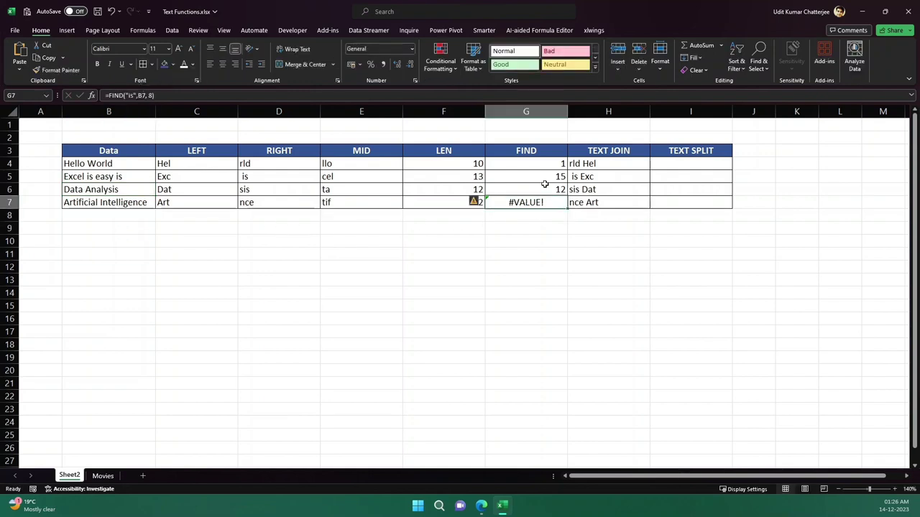
{"action": "left_click", "coordinate": [545, 185]}
{"action": "left_click", "coordinate": [546, 226]}
{"action": "left_click", "coordinate": [545, 208]}
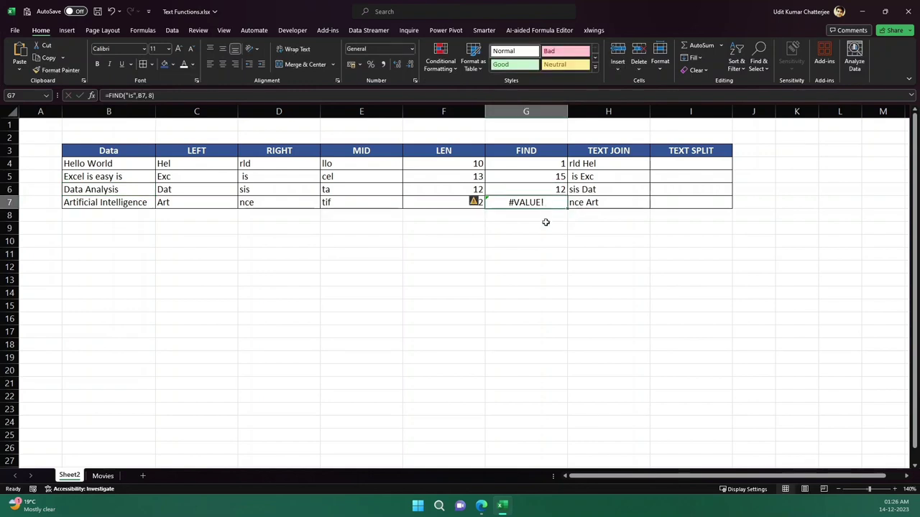
{"action": "left_click", "coordinate": [640, 241]}
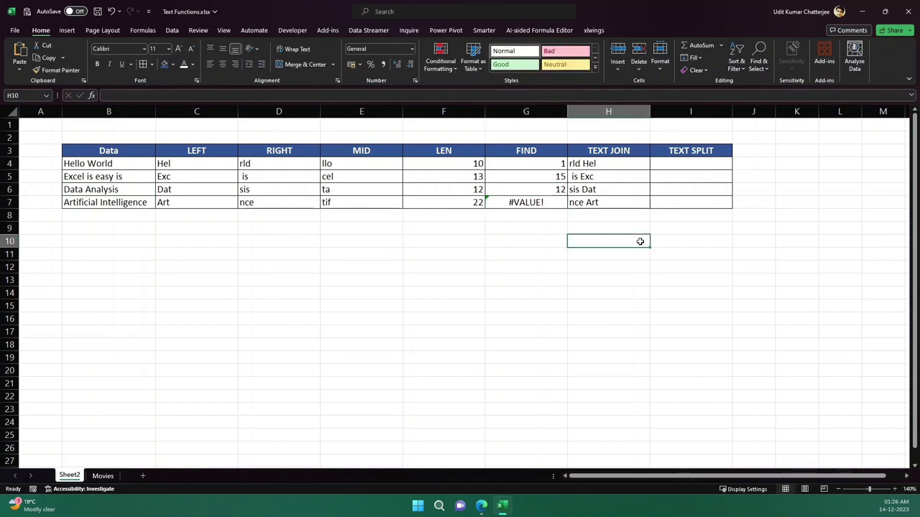
Enter =TEXTSPLIT(B4," ") in I4 to split the Data text at the space.
{"action": "left_click_drag", "start_coordinate": [661, 165], "coordinate": [668, 207]}
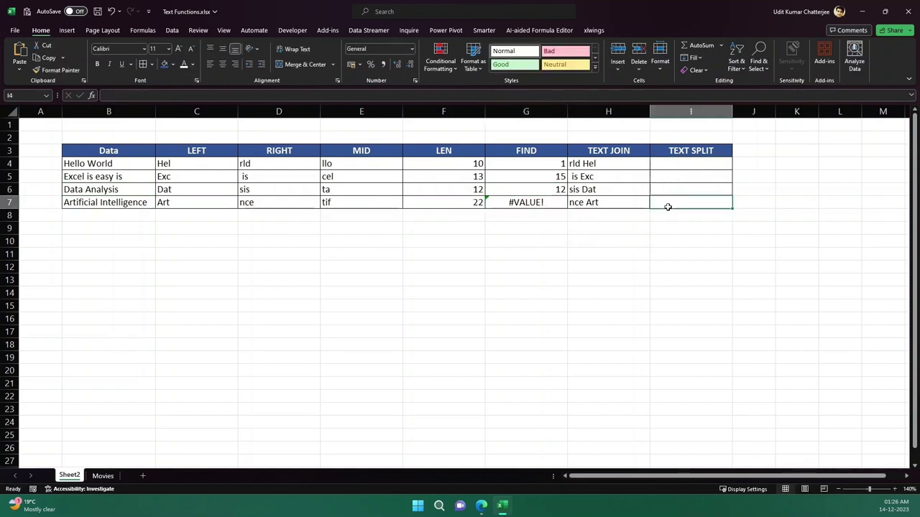
{"action": "left_click", "coordinate": [671, 167]}
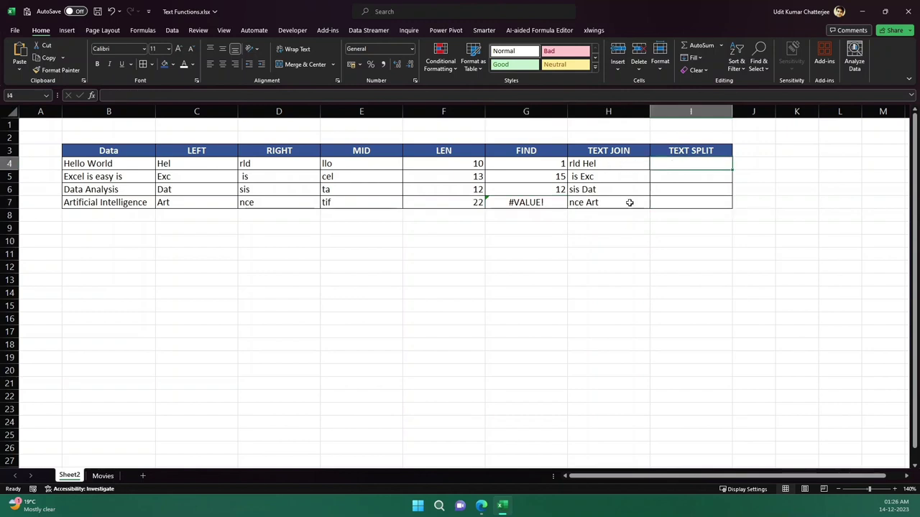
{"action": "type", "text": "=tex"}
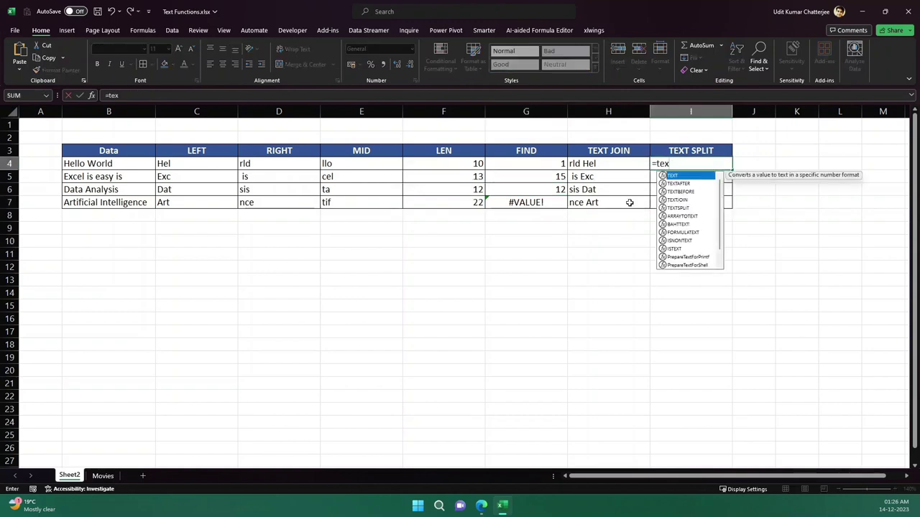
{"action": "key", "text": "Down"}
{"action": "key", "text": "Down"}
{"action": "key", "text": "Down"}
{"action": "key", "text": "Down"}
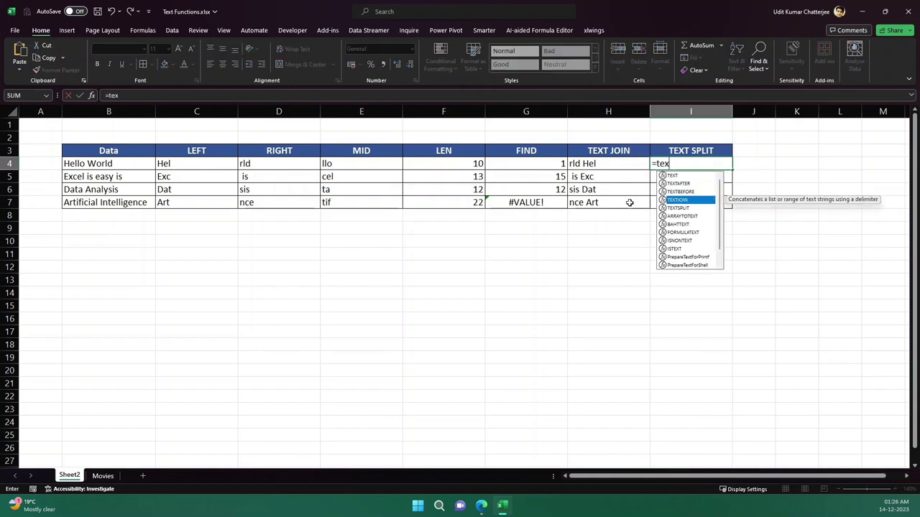
{"action": "key", "text": "Tab"}
{"action": "key", "text": "Left"}
{"action": "key", "text": "Left"}
{"action": "key", "text": "Left"}
{"action": "key", "text": "Left"}
{"action": "key", "text": "Left"}
{"action": "key", "text": "Left"}
{"action": "key", "text": "Left"}
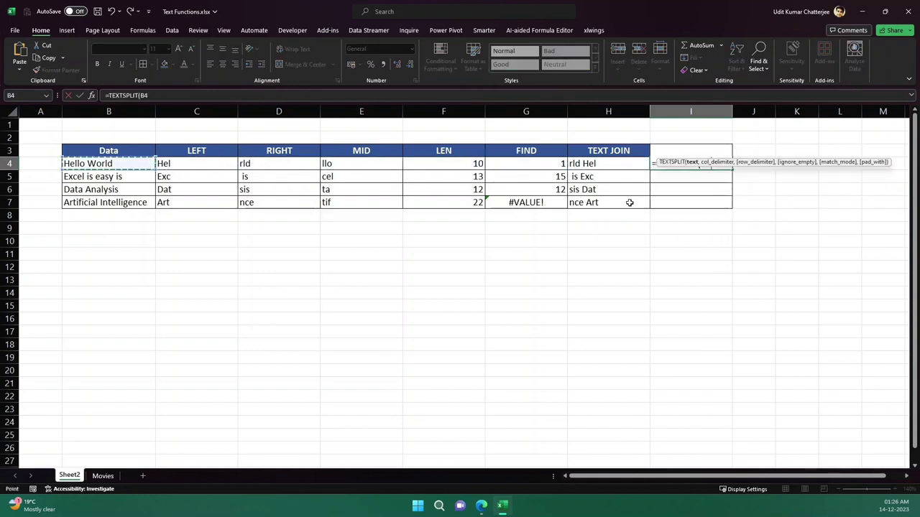
{"action": "type", "text": ","}
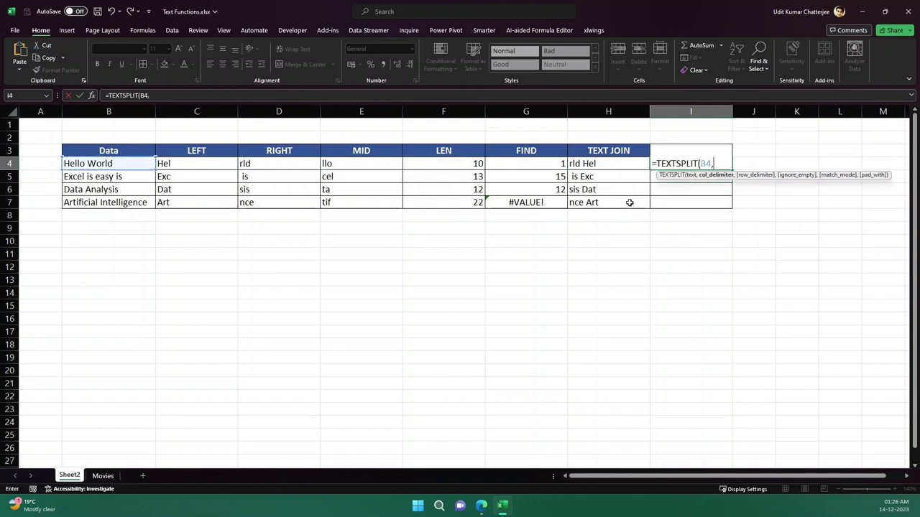
{"action": "type", "text": "\" \")"}
{"action": "key", "text": "Return"}
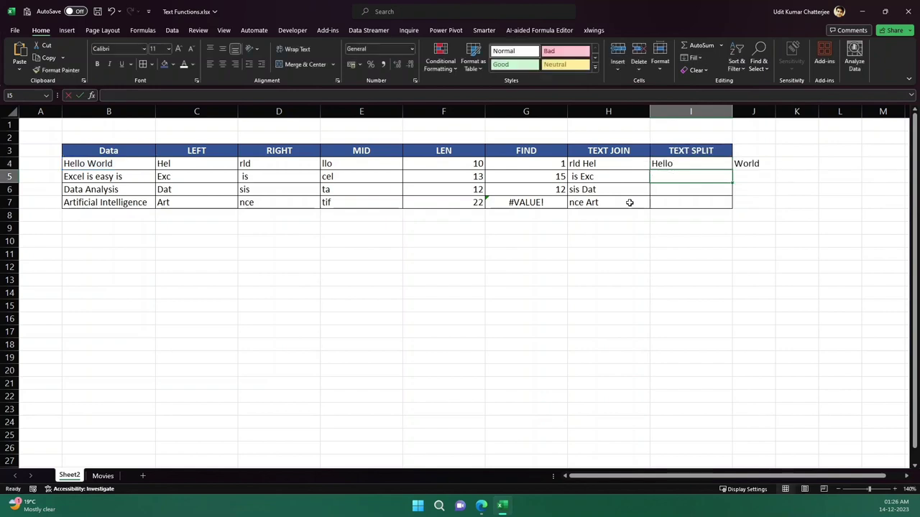
Review the TEXTSPLIT formula in I4 and fill it down through I7.
{"action": "key", "text": "Up"}
{"action": "left_click", "coordinate": [709, 257]}
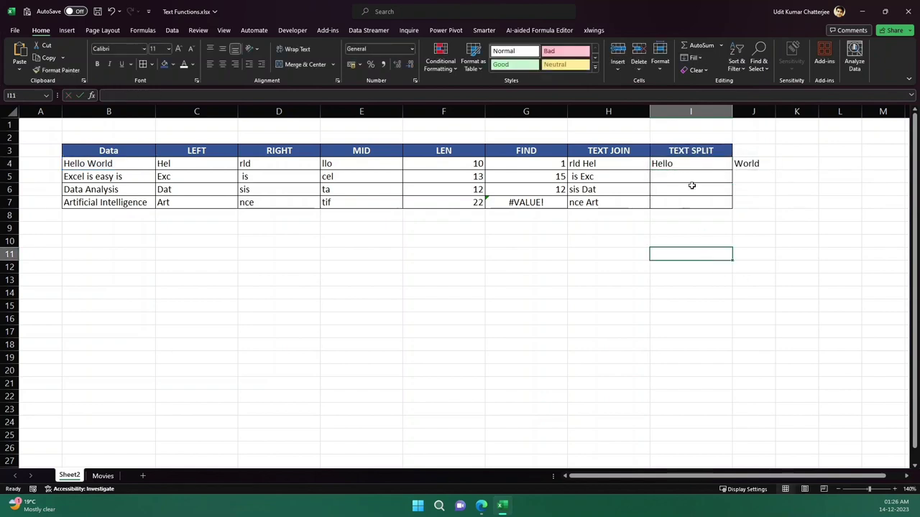
{"action": "left_click", "coordinate": [693, 162]}
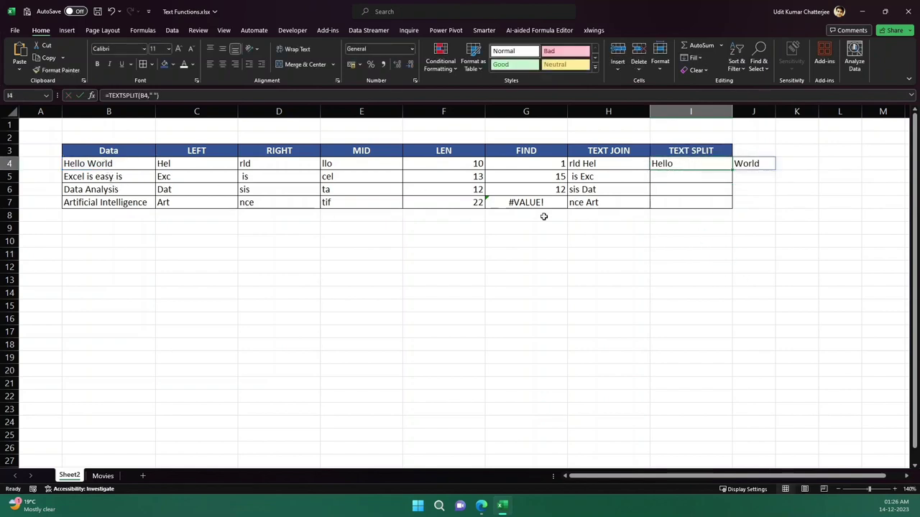
{"action": "left_click", "coordinate": [762, 264]}
{"action": "left_click", "coordinate": [711, 164]}
{"action": "left_click_drag", "start_coordinate": [733, 168], "coordinate": [727, 209]}
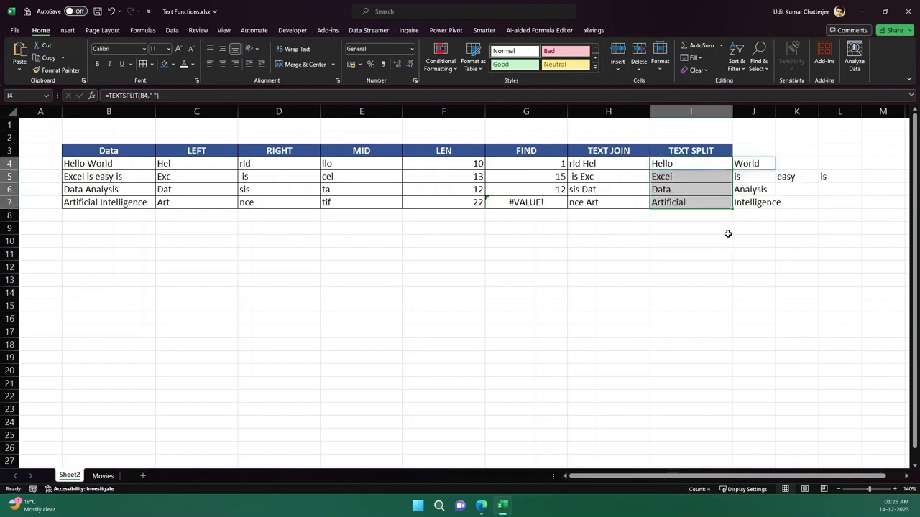
Examine the split words beside the source text in B5, and review the LEFT and RIGHT columns.
{"action": "left_click", "coordinate": [711, 267]}
{"action": "left_click_drag", "start_coordinate": [711, 168], "coordinate": [770, 203]}
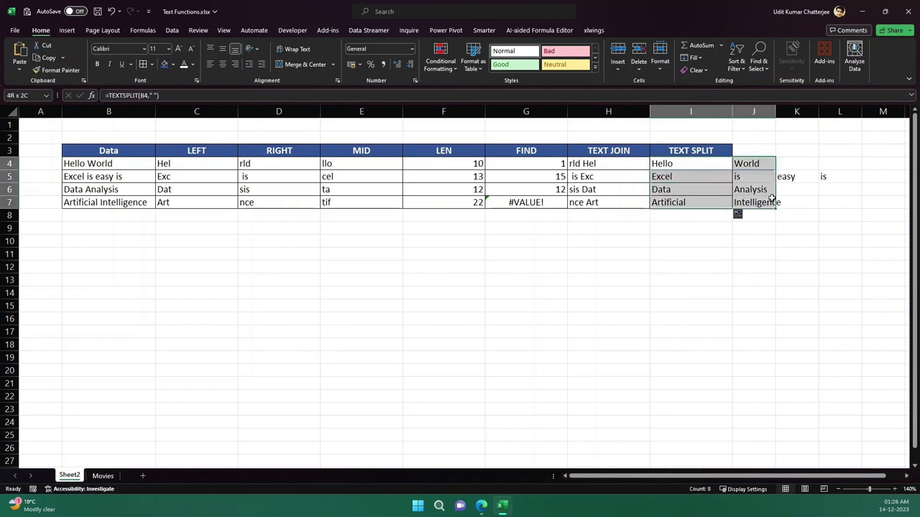
{"action": "left_click", "coordinate": [792, 175]}
{"action": "left_click", "coordinate": [660, 180]}
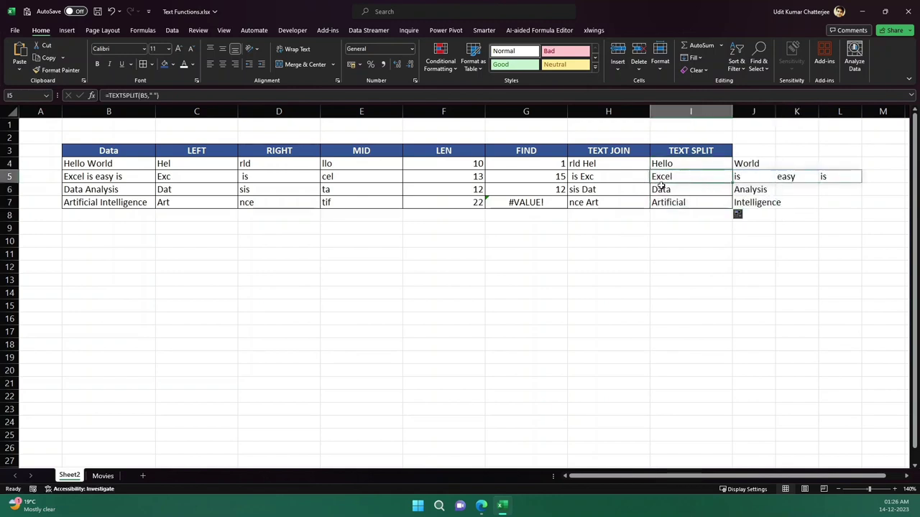
{"action": "left_click", "coordinate": [139, 177]}
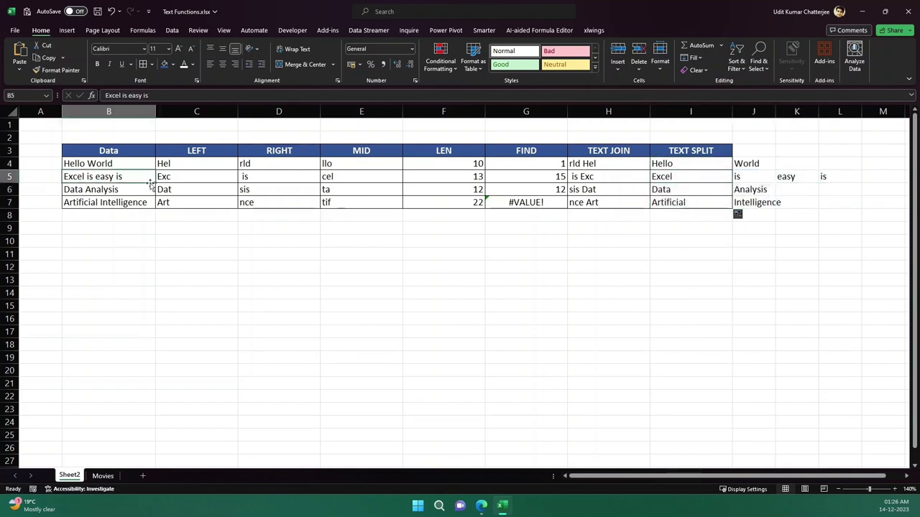
{"action": "left_click", "coordinate": [809, 202]}
{"action": "left_click", "coordinate": [690, 254]}
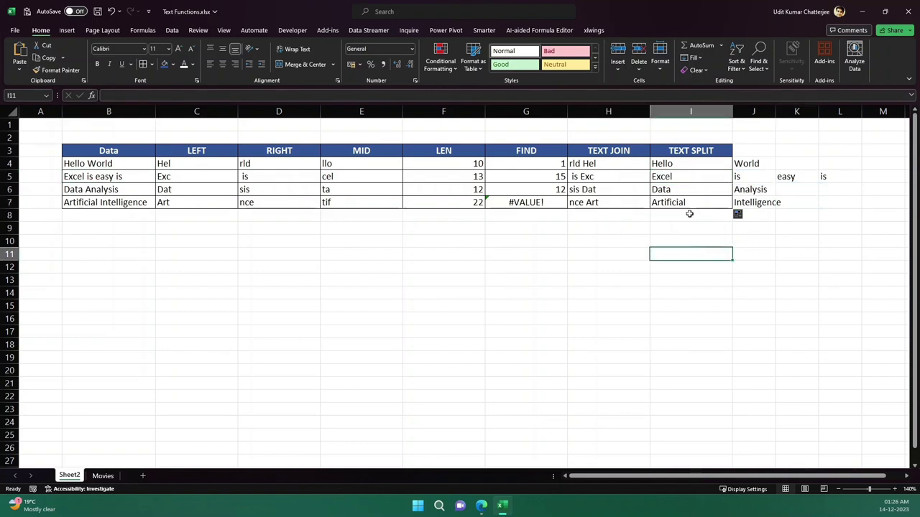
{"action": "left_click_drag", "start_coordinate": [698, 164], "coordinate": [786, 204]}
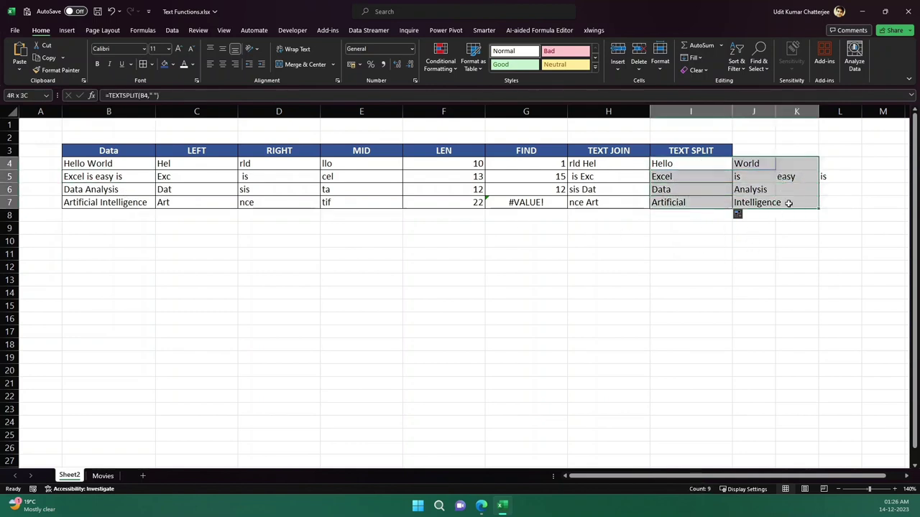
{"action": "left_click", "coordinate": [683, 265]}
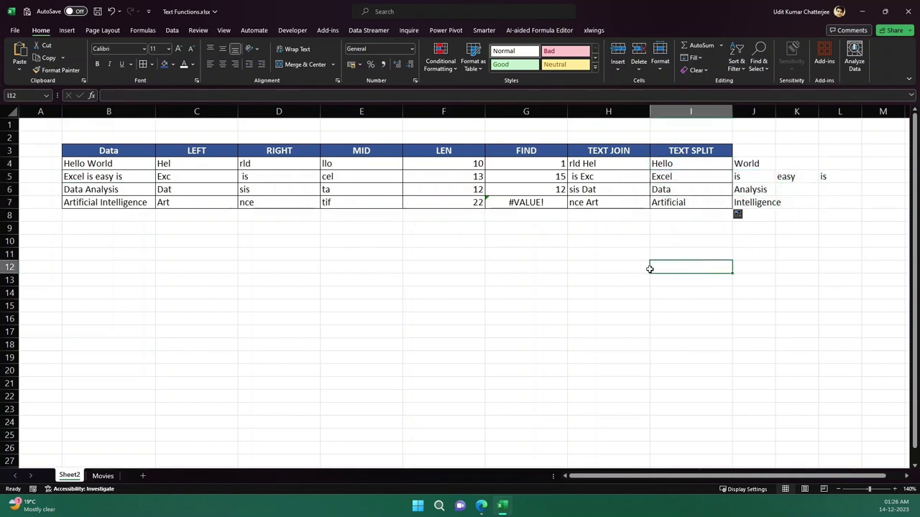
{"action": "left_click", "coordinate": [690, 244]}
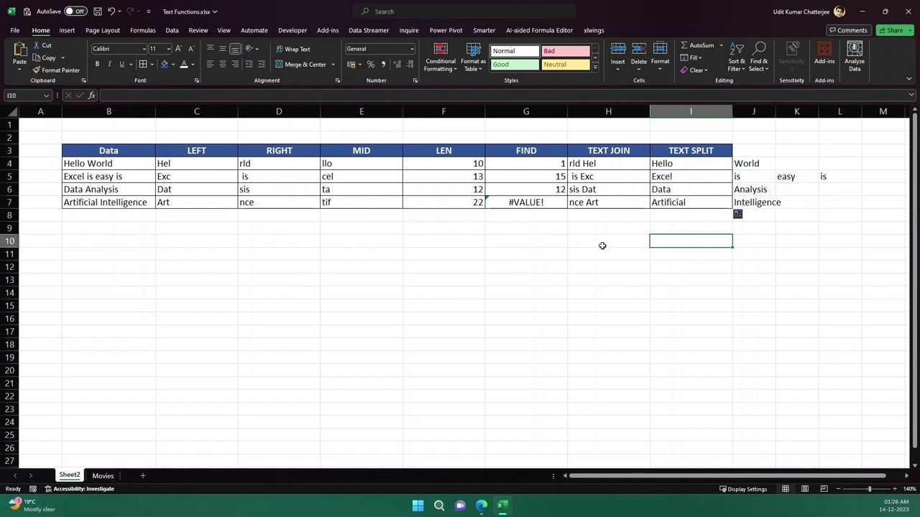
{"action": "left_click", "coordinate": [182, 167]}
{"action": "left_click", "coordinate": [225, 203]}
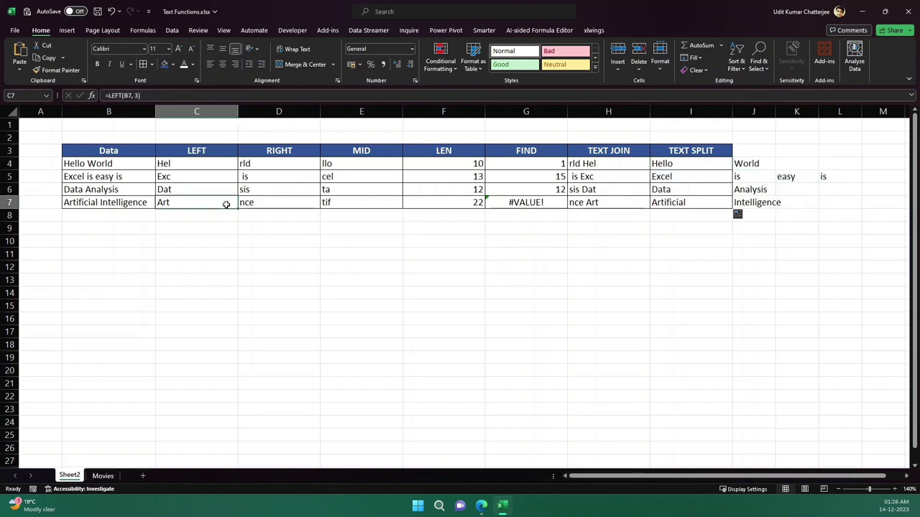
{"action": "left_click", "coordinate": [262, 163]}
{"action": "left_click", "coordinate": [280, 200]}
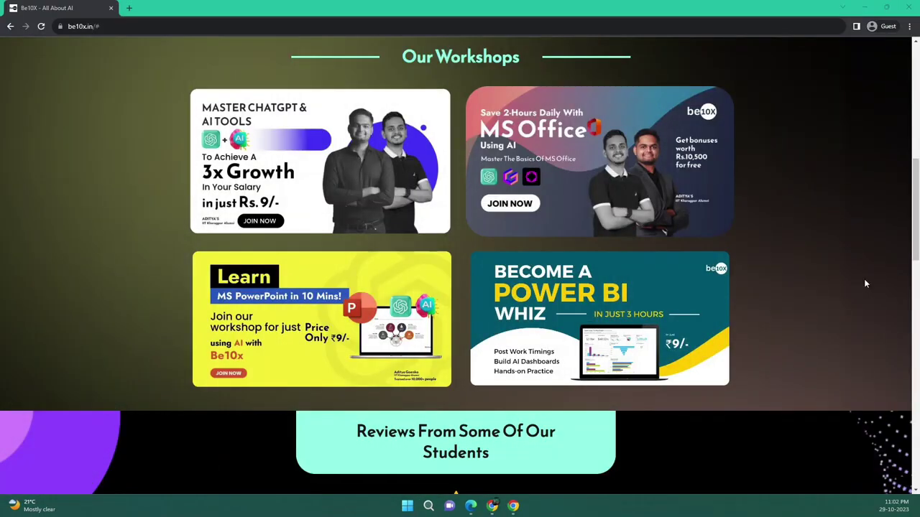
{"action": "scroll", "coordinate": [865, 283], "scroll_direction": "down", "scroll_amount": 3}
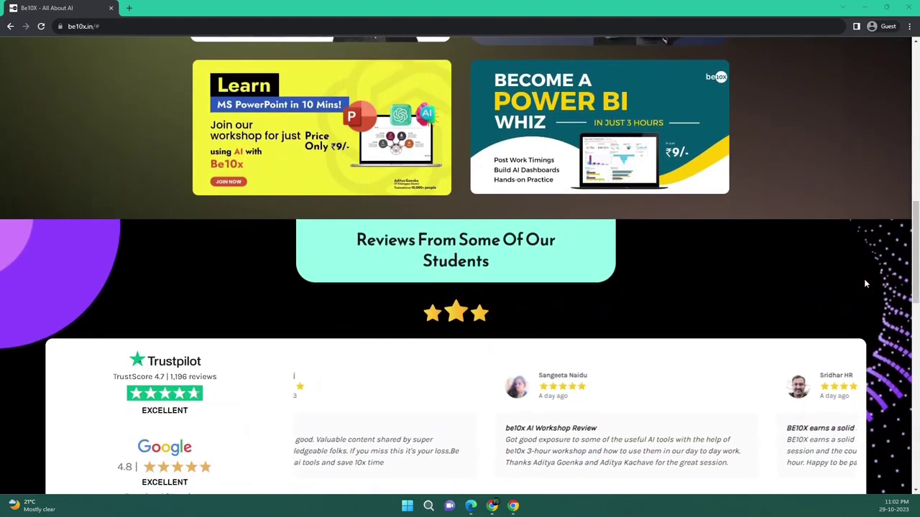
{"action": "scroll", "coordinate": [865, 284], "scroll_direction": "up", "scroll_amount": 2}
{"action": "scroll", "coordinate": [865, 284], "scroll_direction": "up", "scroll_amount": 2}
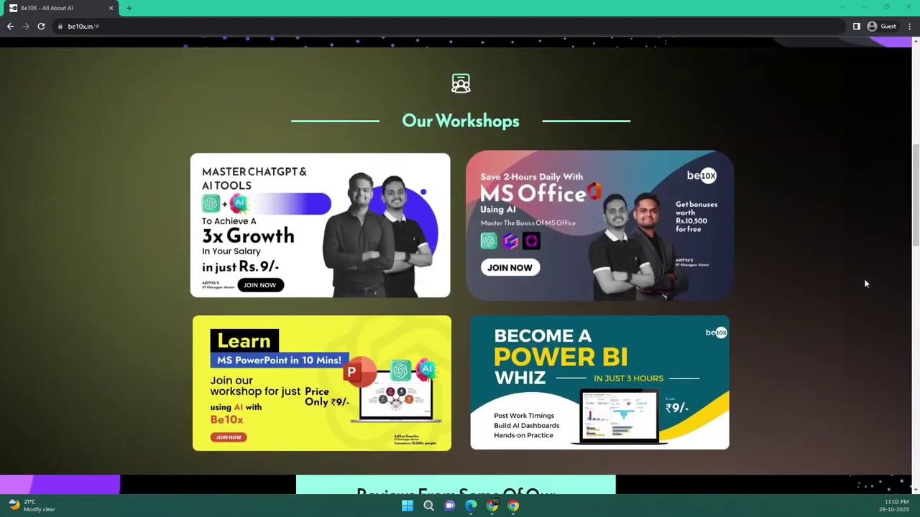